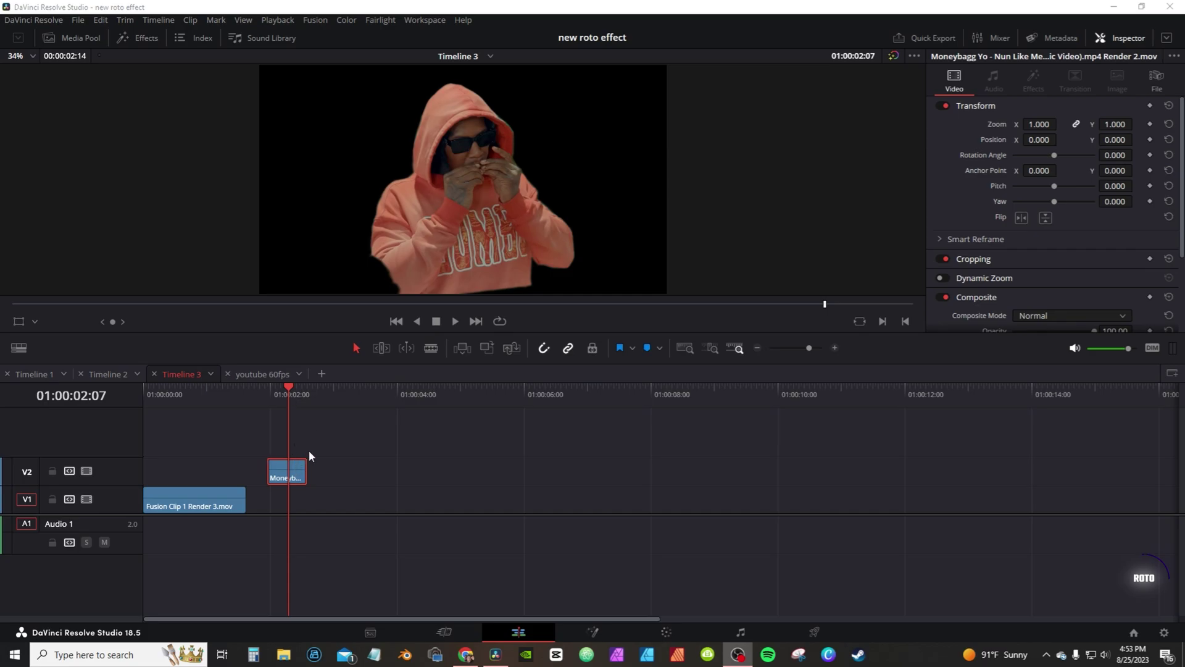
Configure Render in Place for the cutout clip on track V2 with QuickTime format, DNxHR codec and type DNxHR 444 12-bit
click(376, 431)
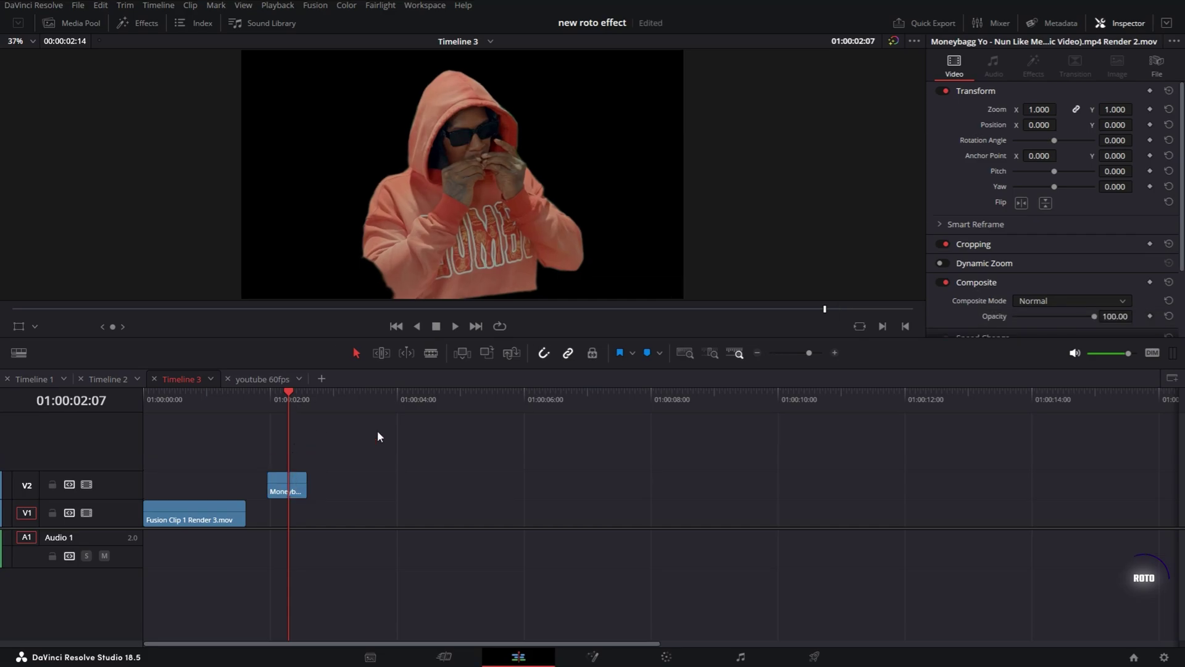
right_click(299, 490)
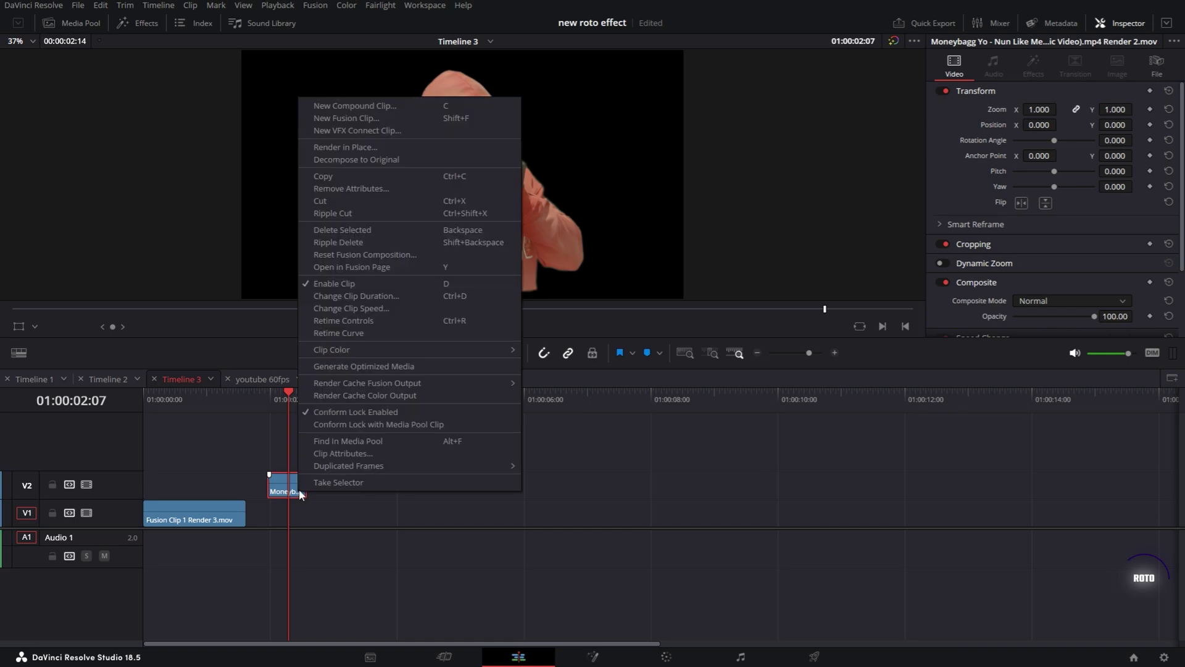
click(337, 151)
click(559, 254)
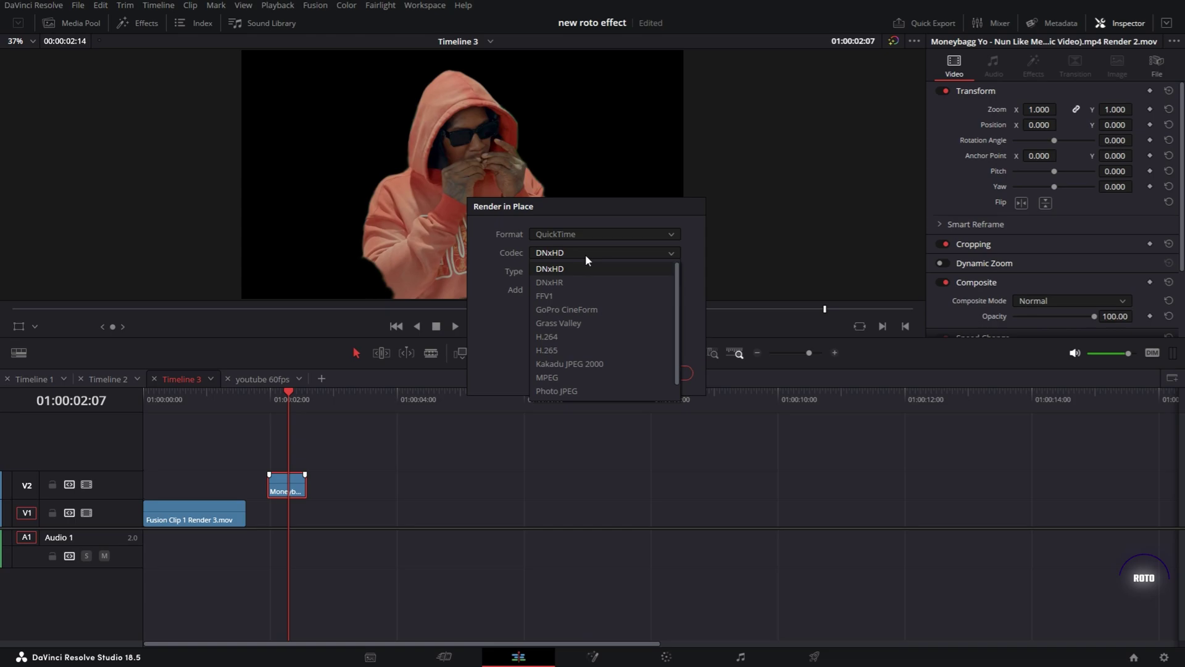
click(550, 283)
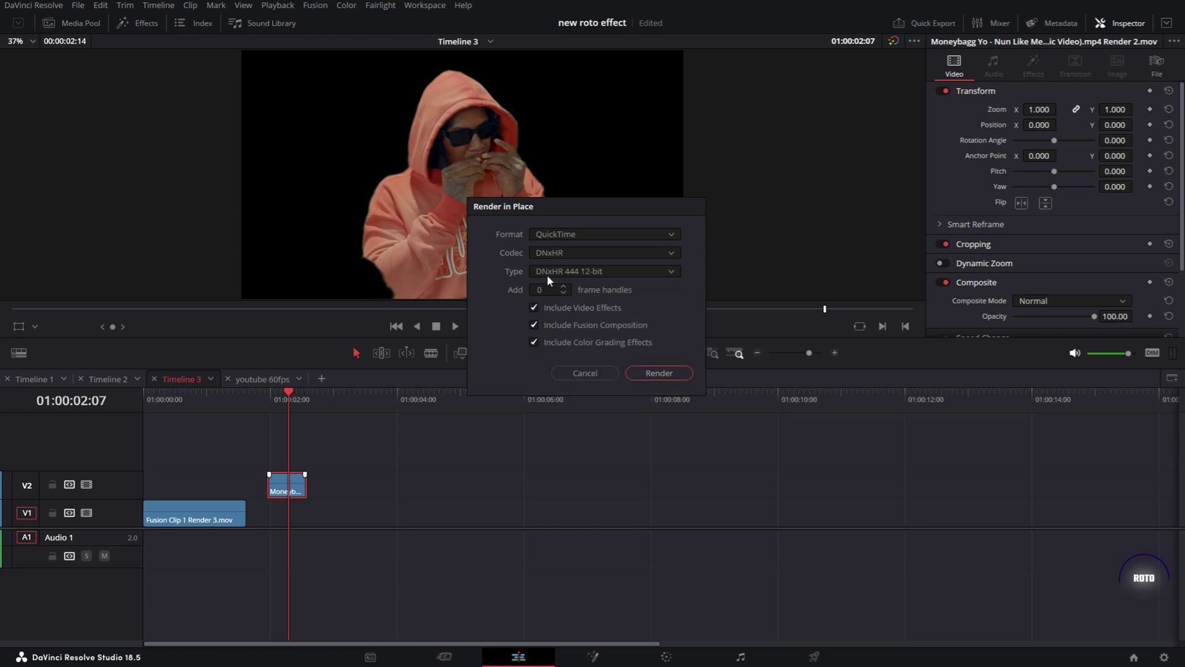
click(605, 271)
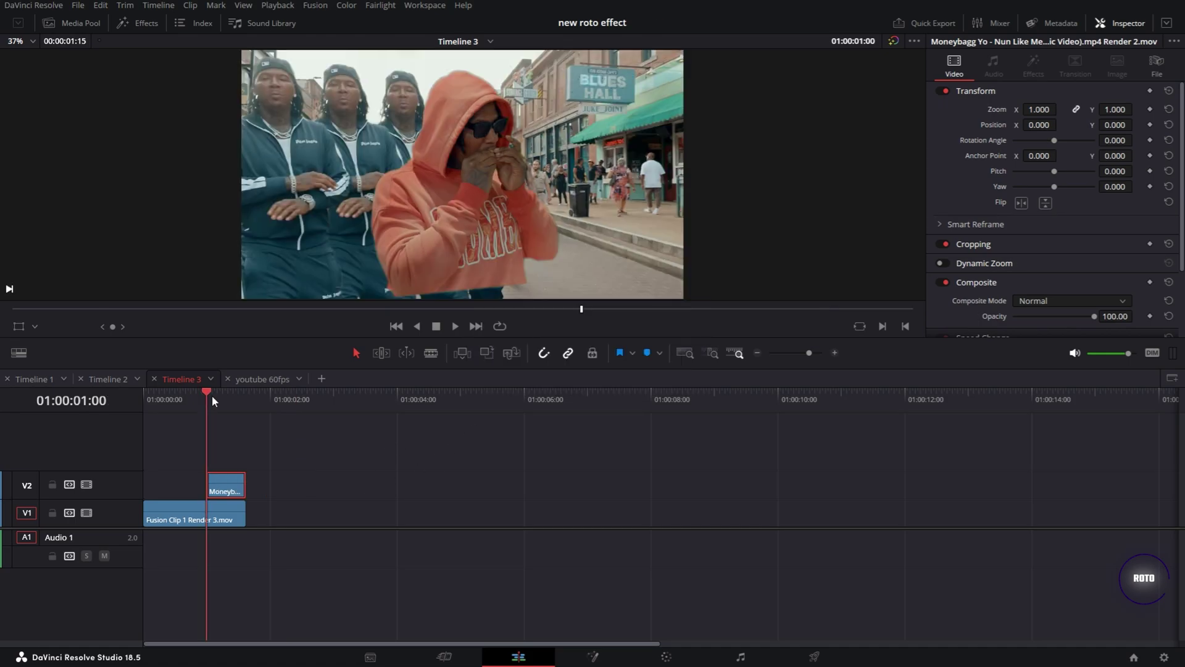
Scrub Timeline 3 to frame 01:00:01:09 to preview the red hoodie cutout over the background clip
drag(212, 395, 231, 394)
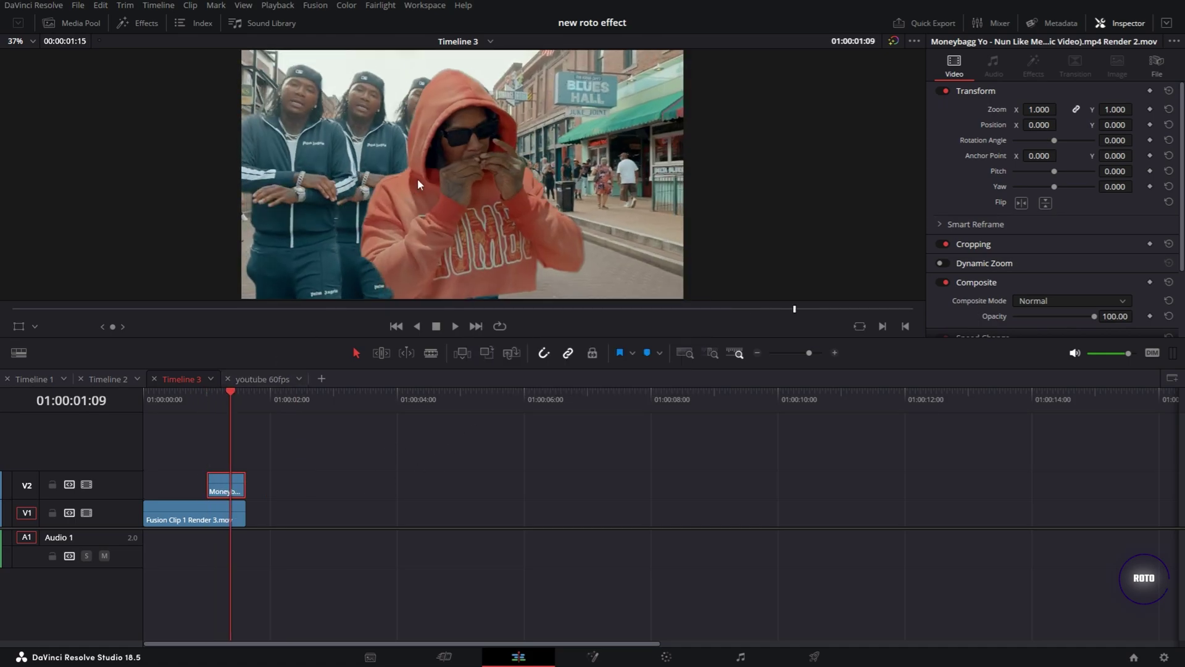
click(236, 494)
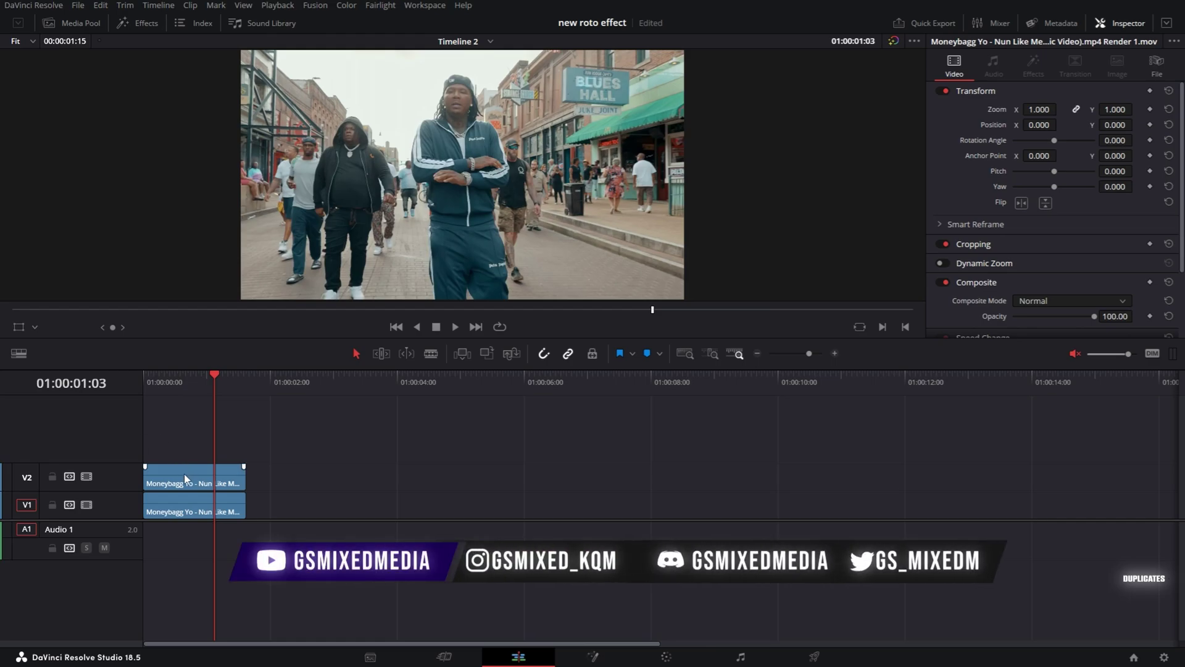
Disable and re-enable the V1 clip in Timeline 2 to inspect the cutout on V2 by itself
click(185, 478)
click(178, 506)
key(d)
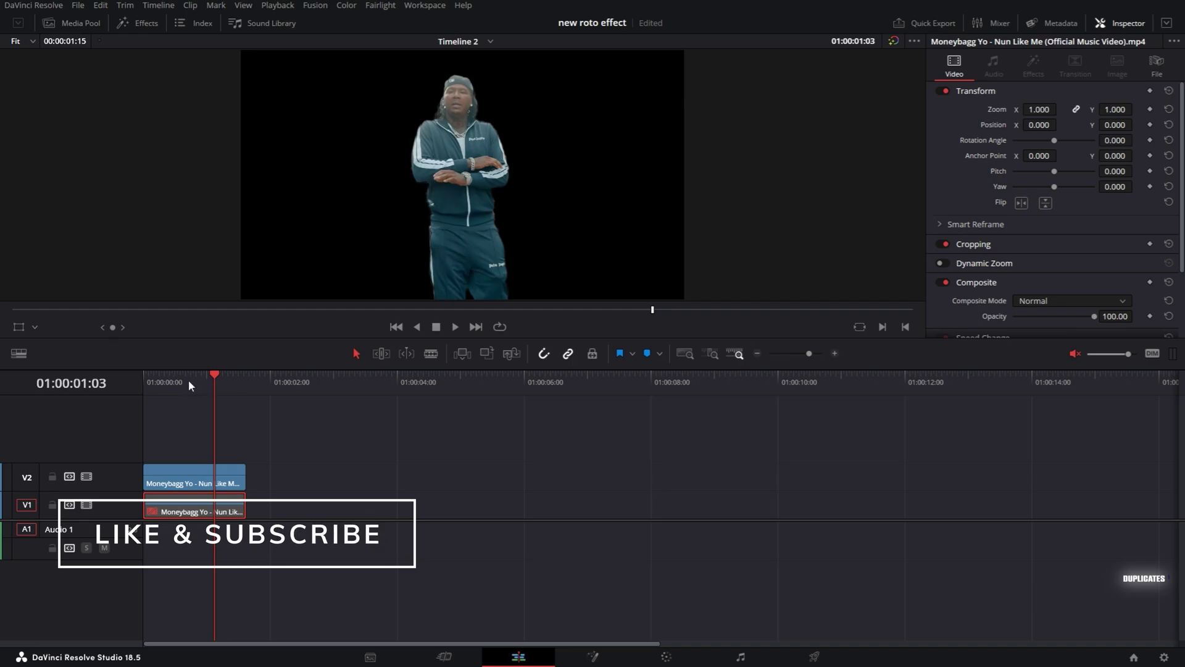
key(d)
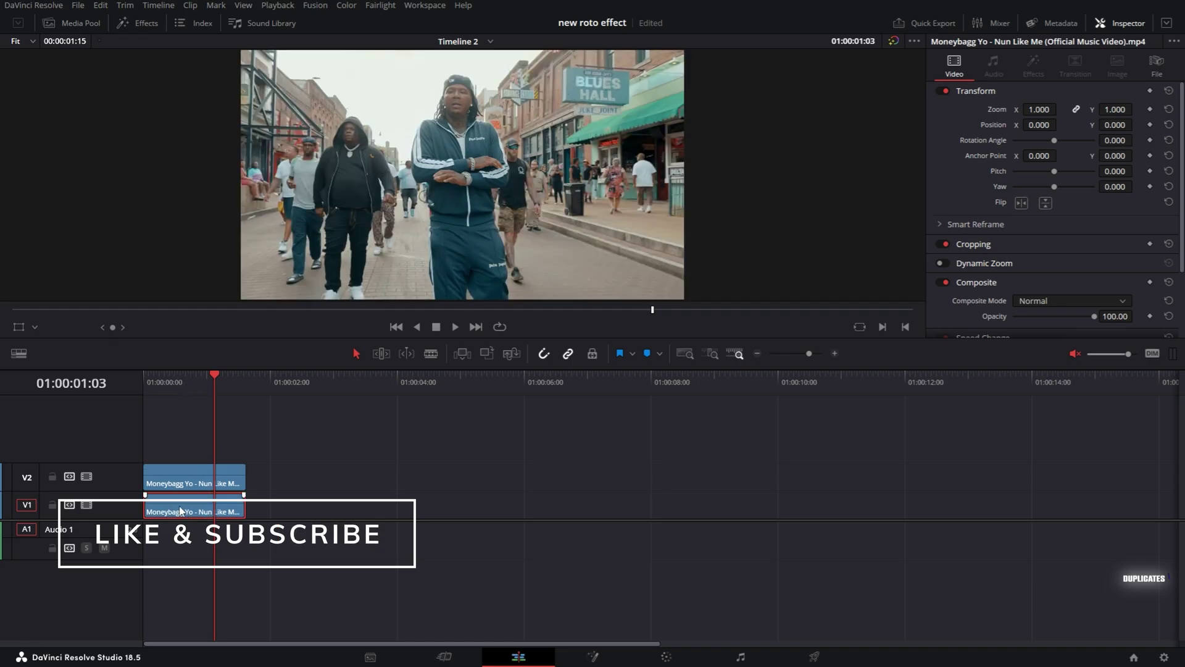
Combine the V1 and V2 clips into one Fusion clip and open it on the Fusion page
drag(276, 512, 160, 448)
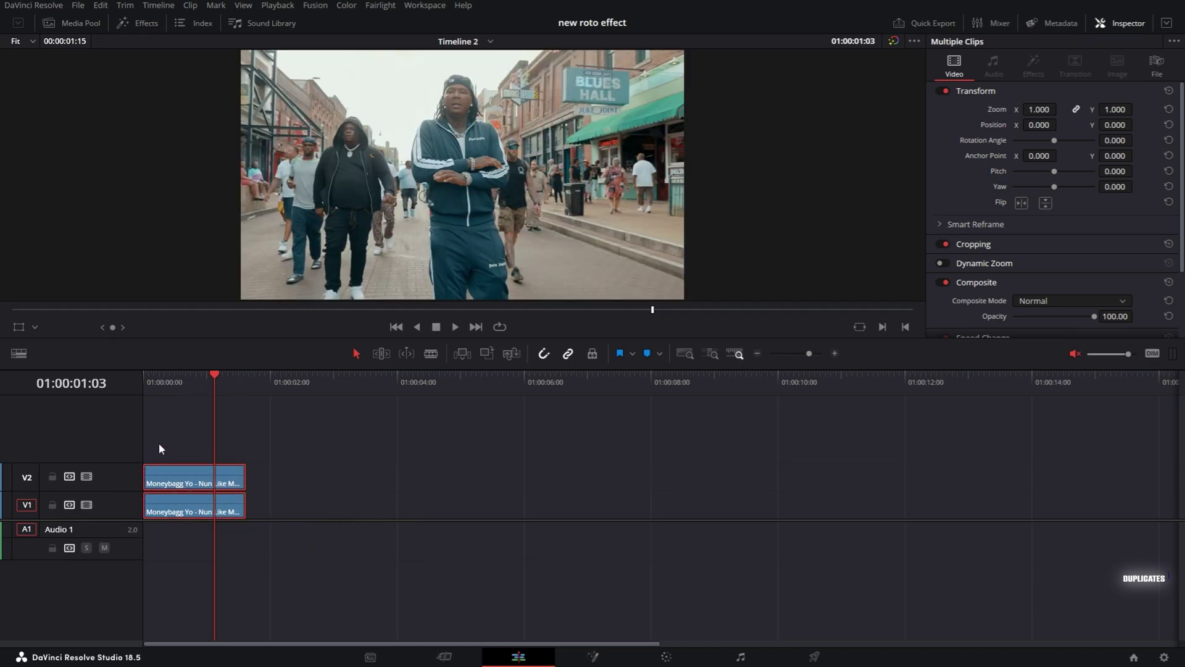
key(alt+f)
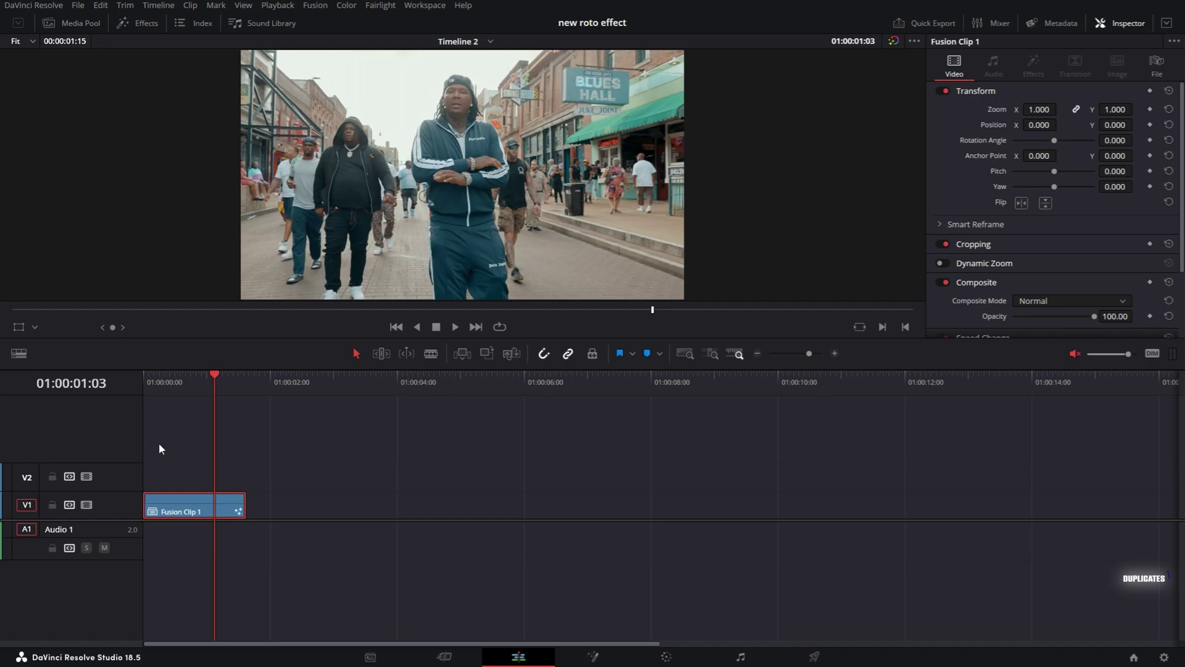
click(602, 658)
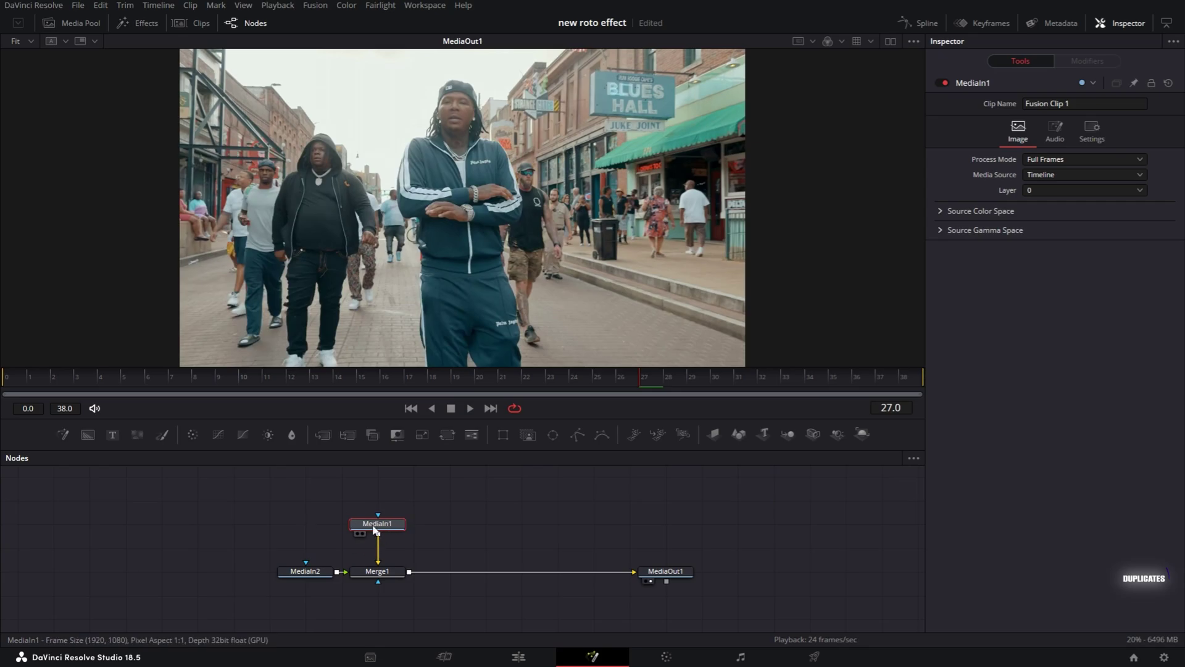
View both media inputs, arrange MediaIn2 above Merge1 and MediaIn1 beside it, and display MediaOut1 in the viewer
click(361, 533)
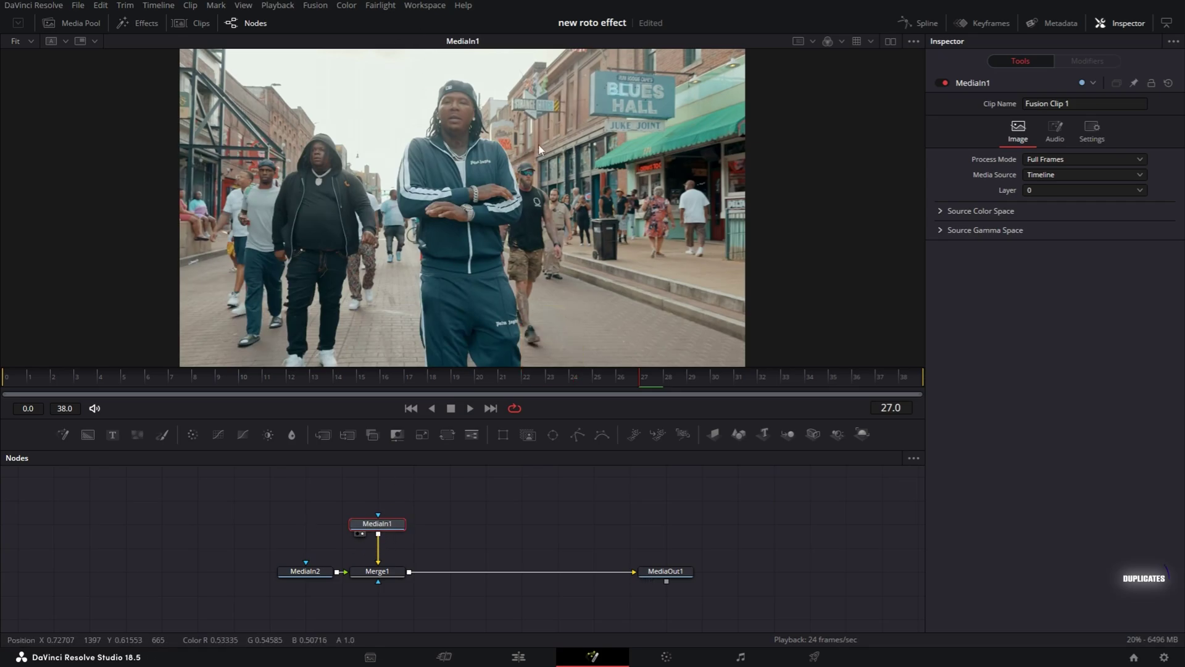
mouse_move(371, 527)
mouse_down()
mouse_move(371, 575)
mouse_move(330, 611)
mouse_move(381, 509)
mouse_up()
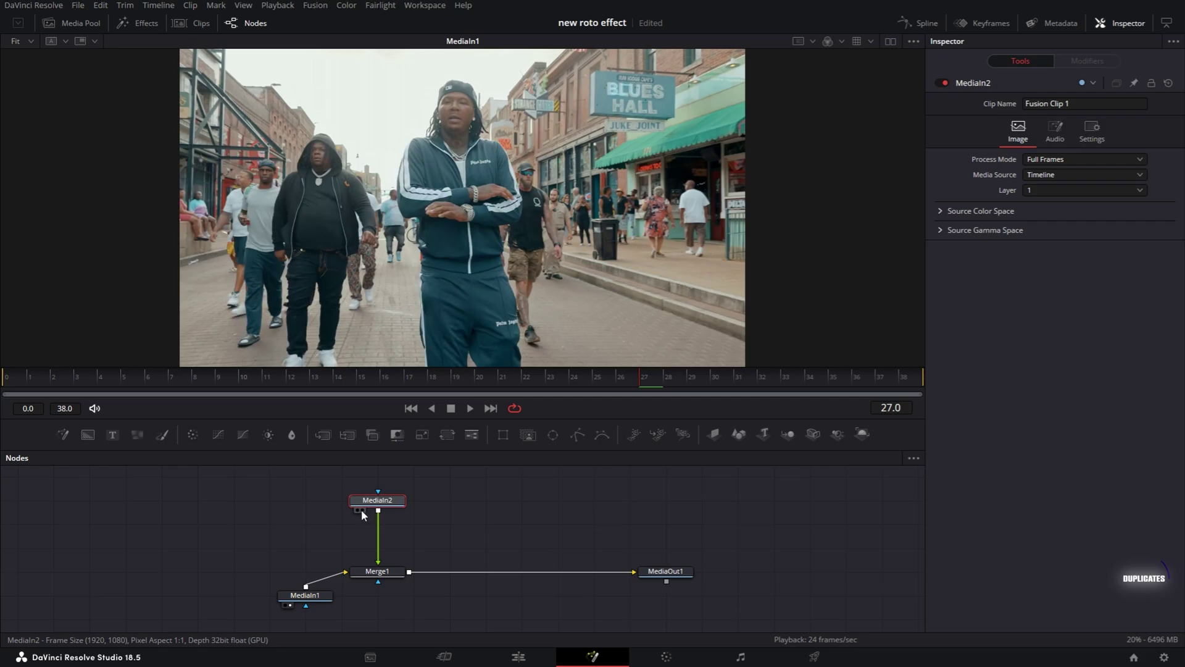
click(360, 510)
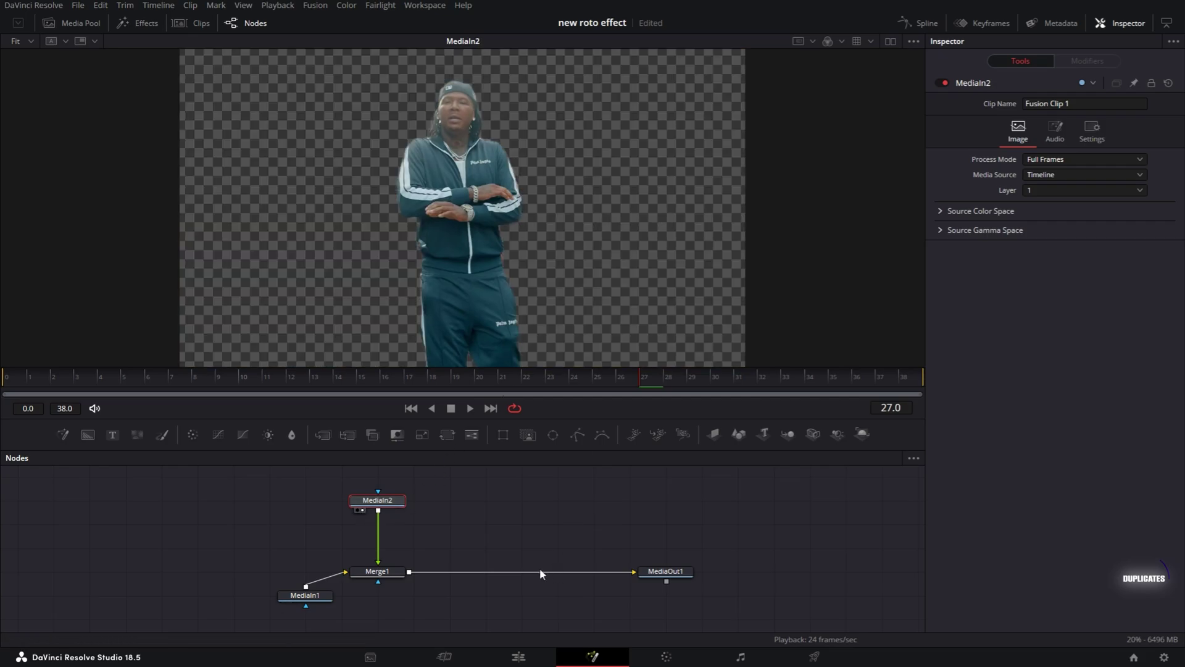
drag(305, 595, 269, 571)
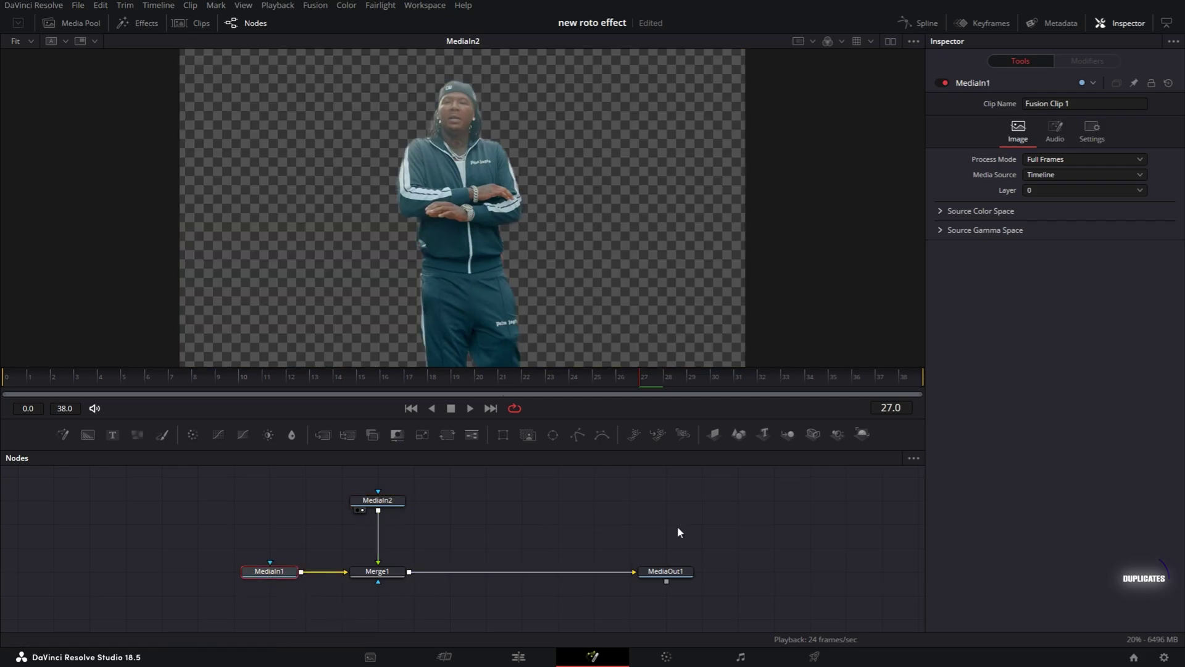
click(650, 580)
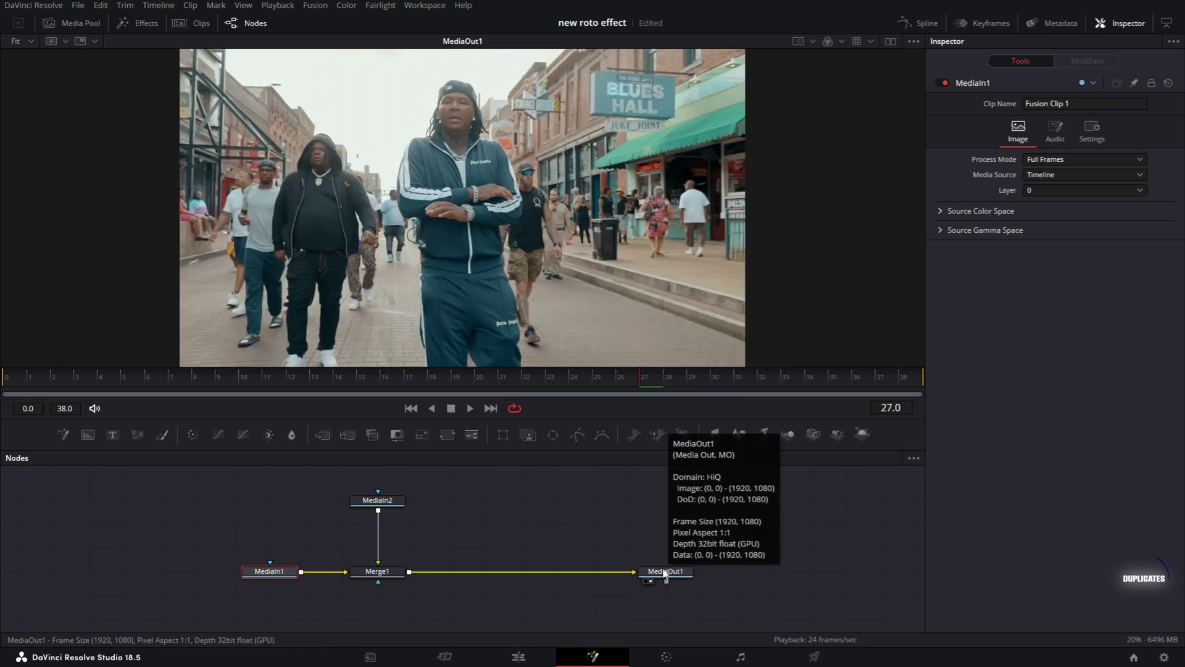
Add a Duplicate node after MediaIn2
click(376, 504)
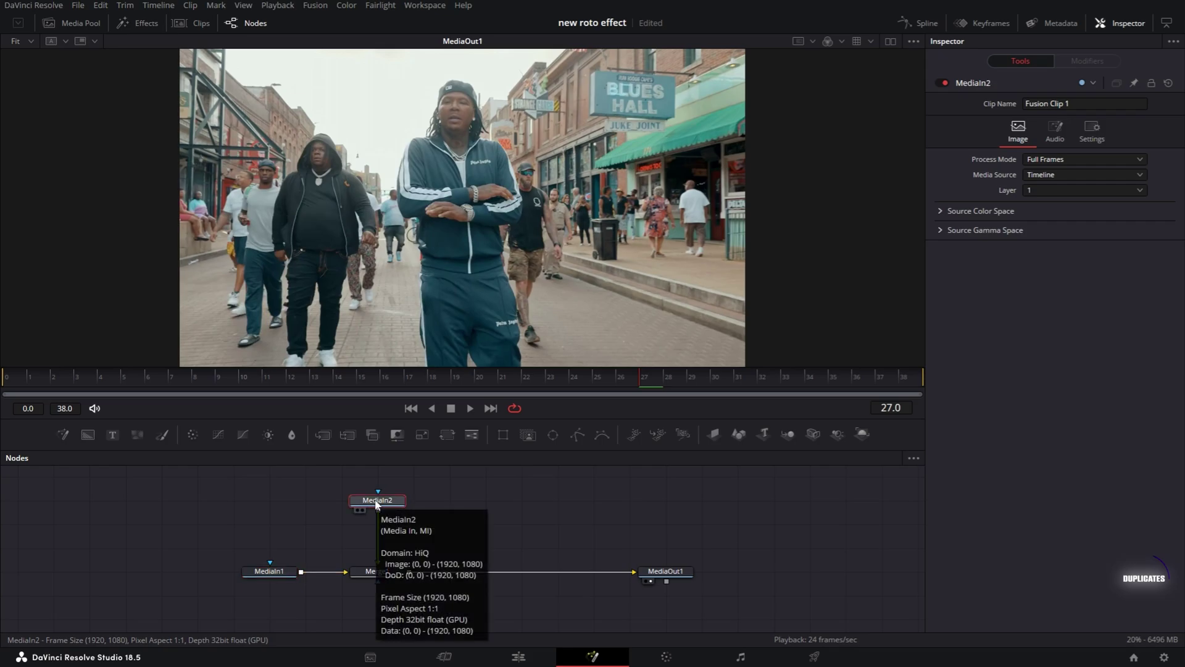
key(shift+space)
text(dve)
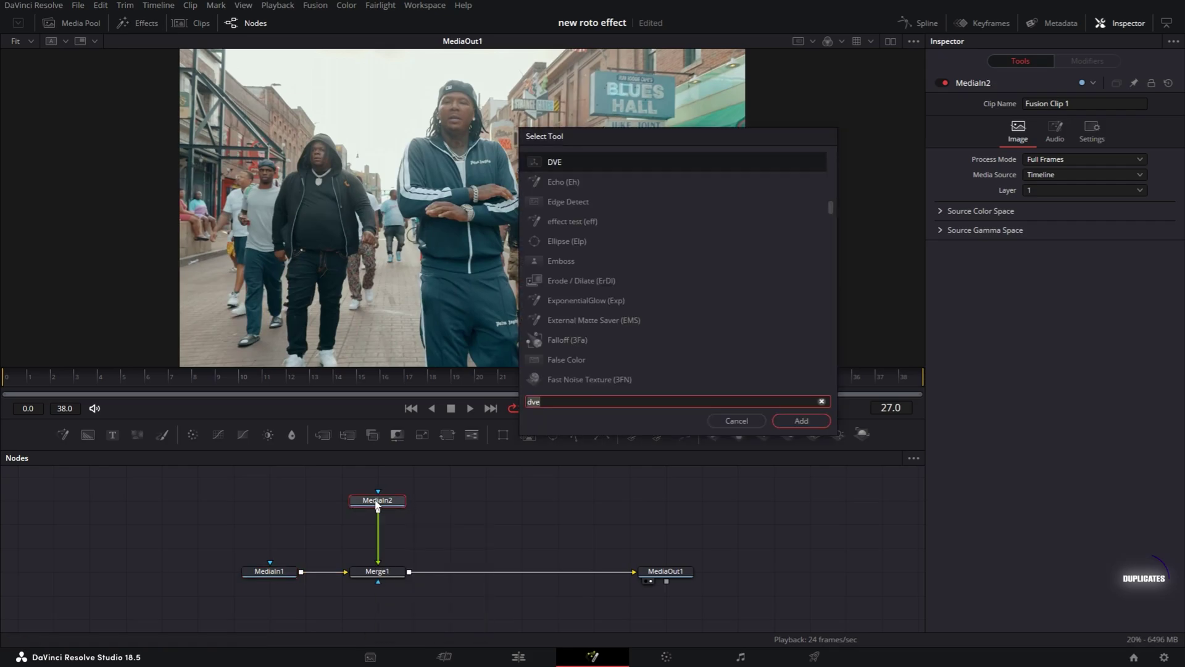
text(du)
key(Return)
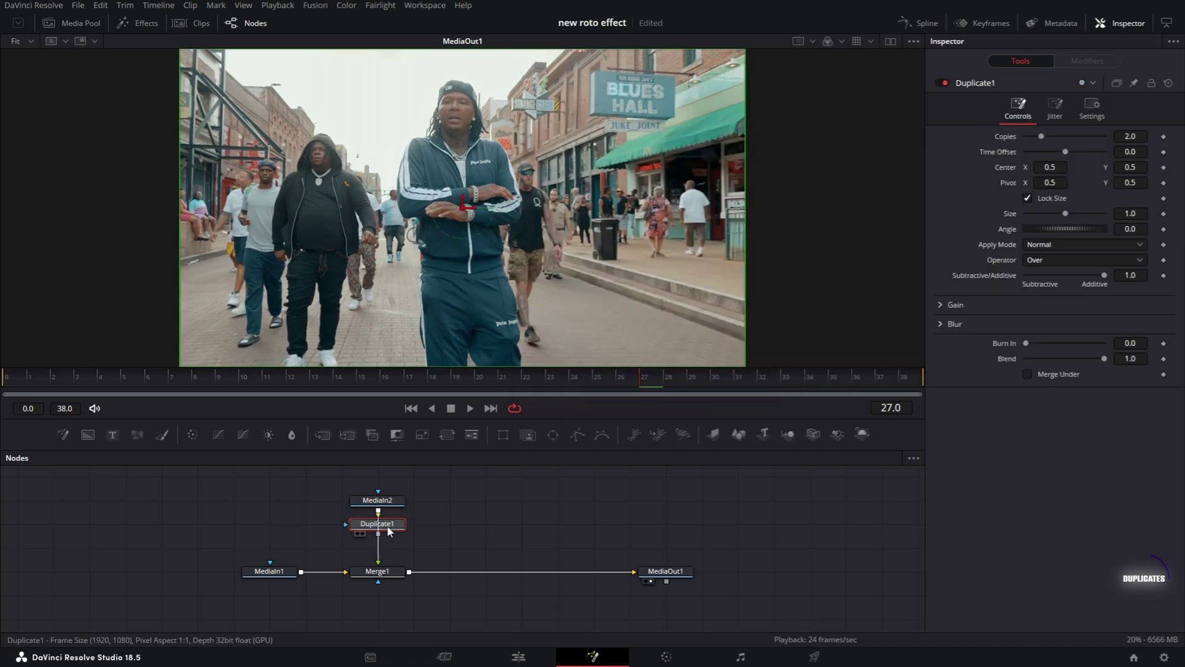
Place Duplicate1 beside MediaIn2 as a separate branch and merge its output over the result of Merge1
drag(378, 521, 485, 508)
drag(378, 510, 454, 500)
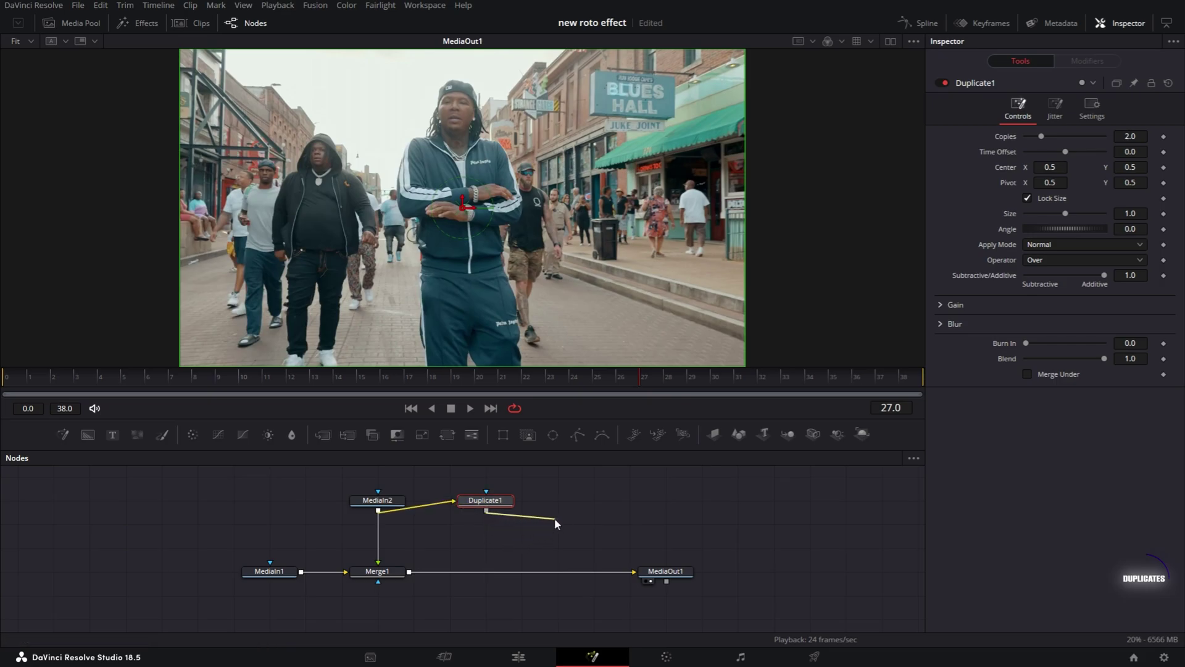
drag(528, 524, 409, 574)
mouse_move(492, 498)
mouse_down()
mouse_move(493, 517)
mouse_move(493, 494)
mouse_up()
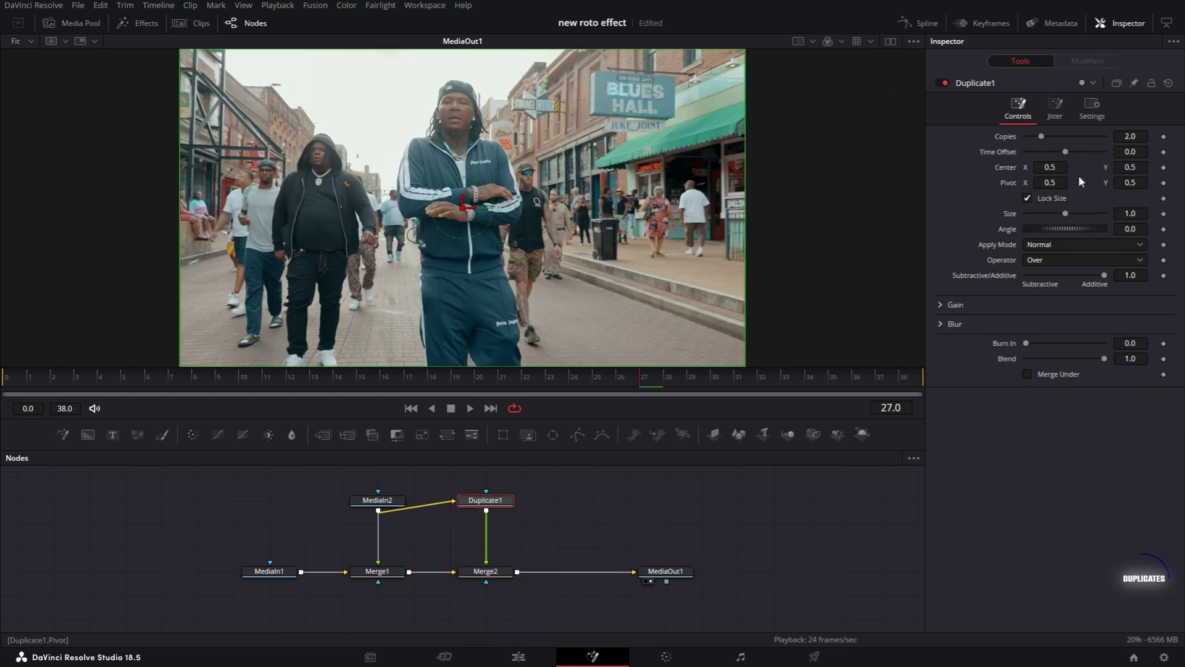
Set Duplicate1 to 4 copies and keyframe its Center at frame 0 with X 0.5 and Y 0.5
click(1132, 136)
text(4)
key(Return)
click(9, 387)
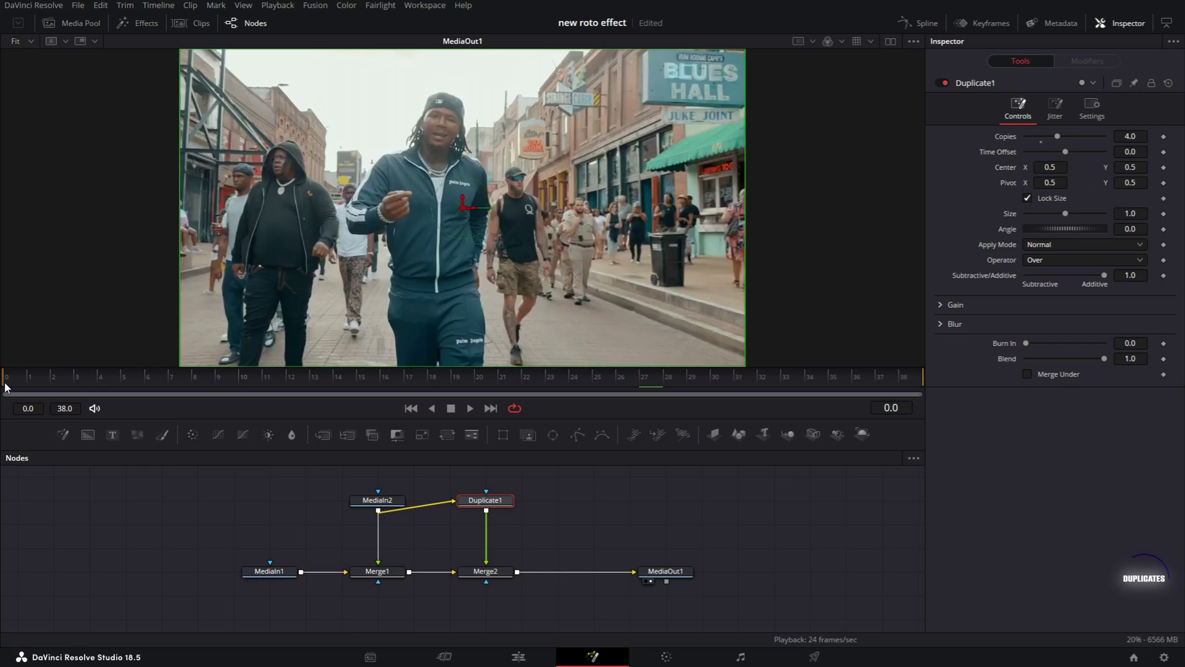
click(1164, 167)
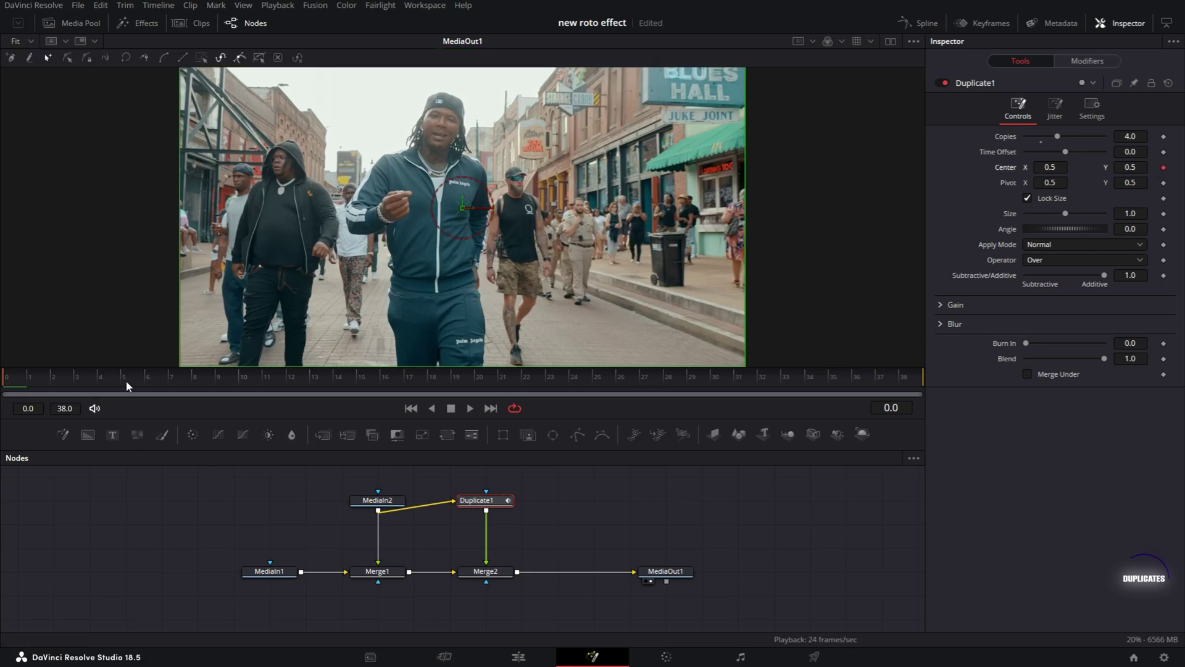
At frame 10, move the duplicates' Center to X 0.386 so the copies spread out beside the subject
click(240, 381)
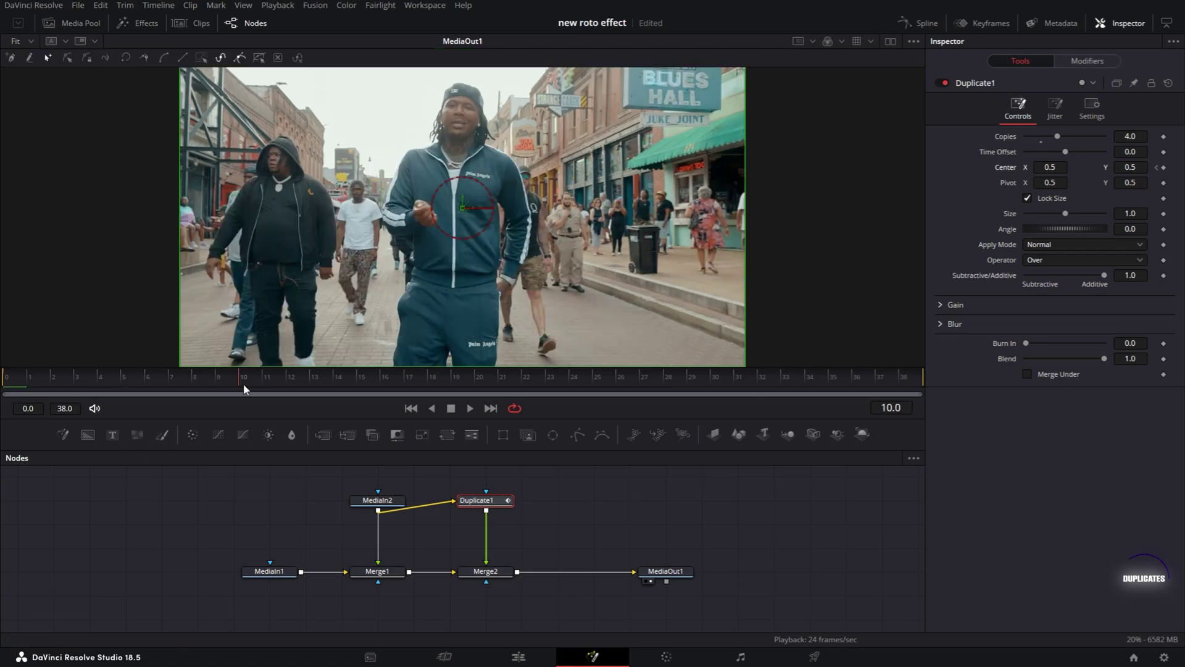
double_click(1059, 168)
text(0.462)
key(Return)
drag(441, 207, 398, 208)
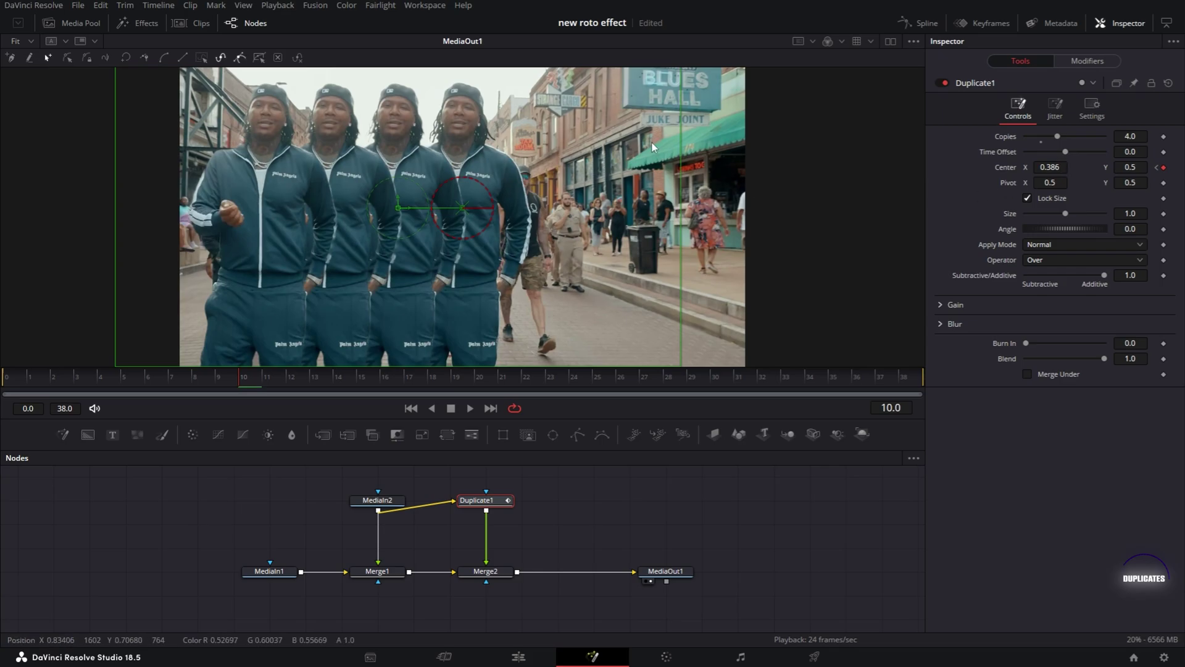
Keyframe Duplicate1's Center at frame 34 with X 0.386 and save the project
drag(243, 388, 827, 380)
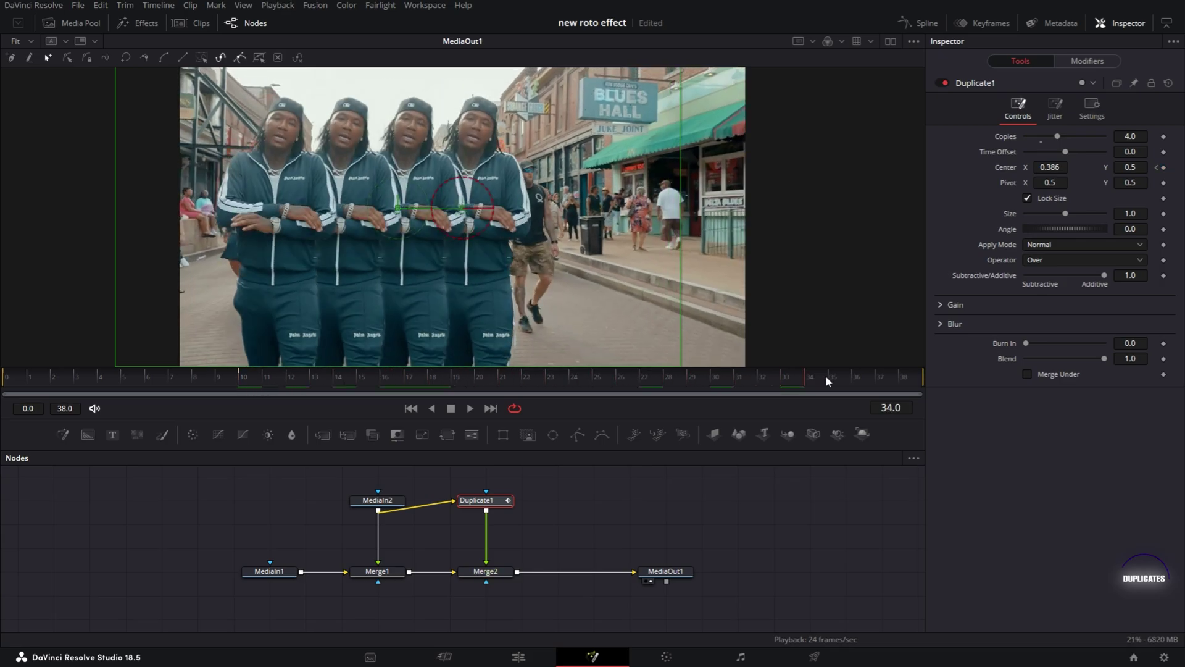
key(ctrl+s)
click(1164, 168)
At frame 37, reset Duplicate1's Center to the default 0.5 and scrub through the whole animation
click(882, 375)
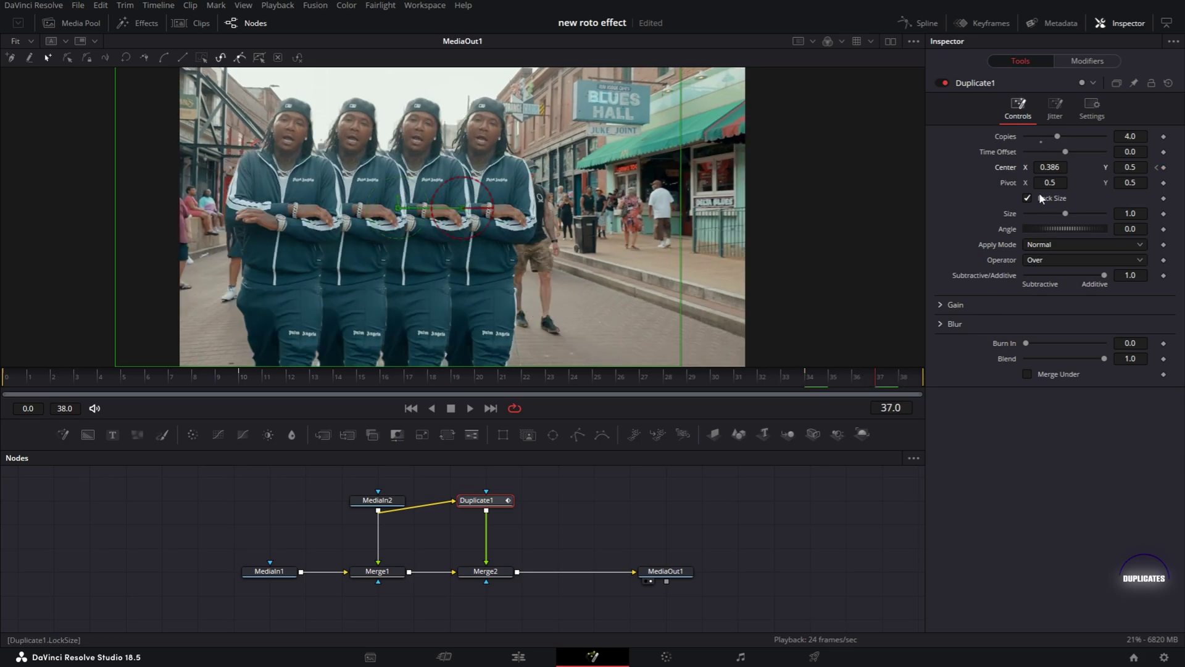
right_click(1009, 171)
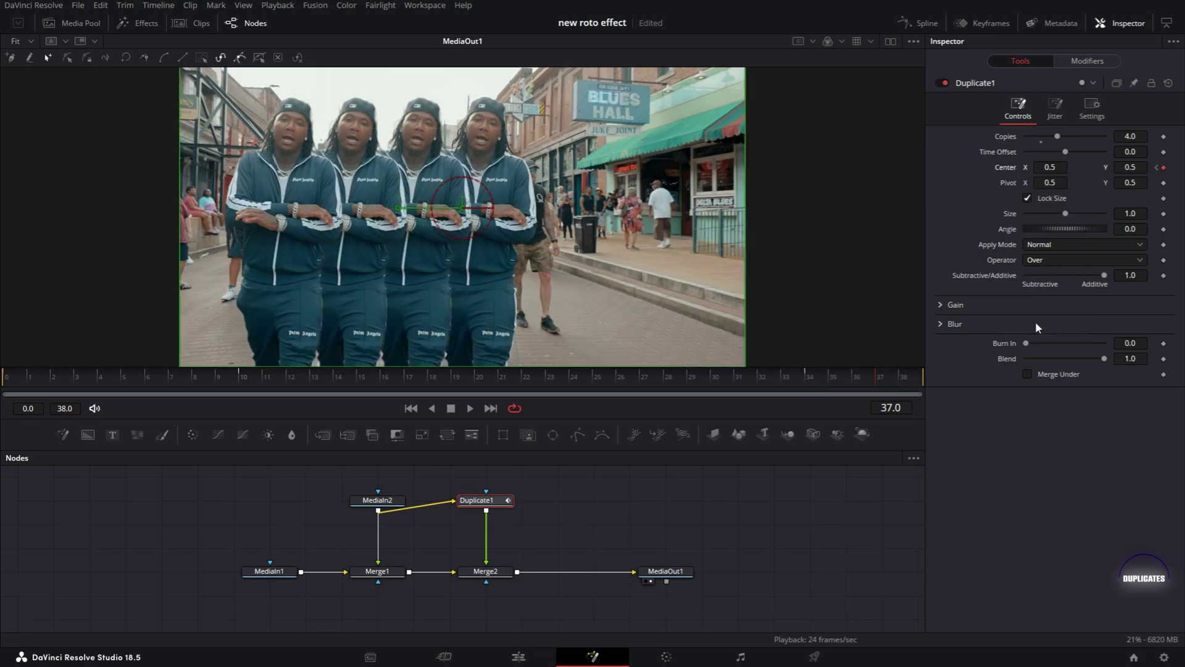
click(1047, 319)
click(8, 381)
drag(8, 382, 887, 377)
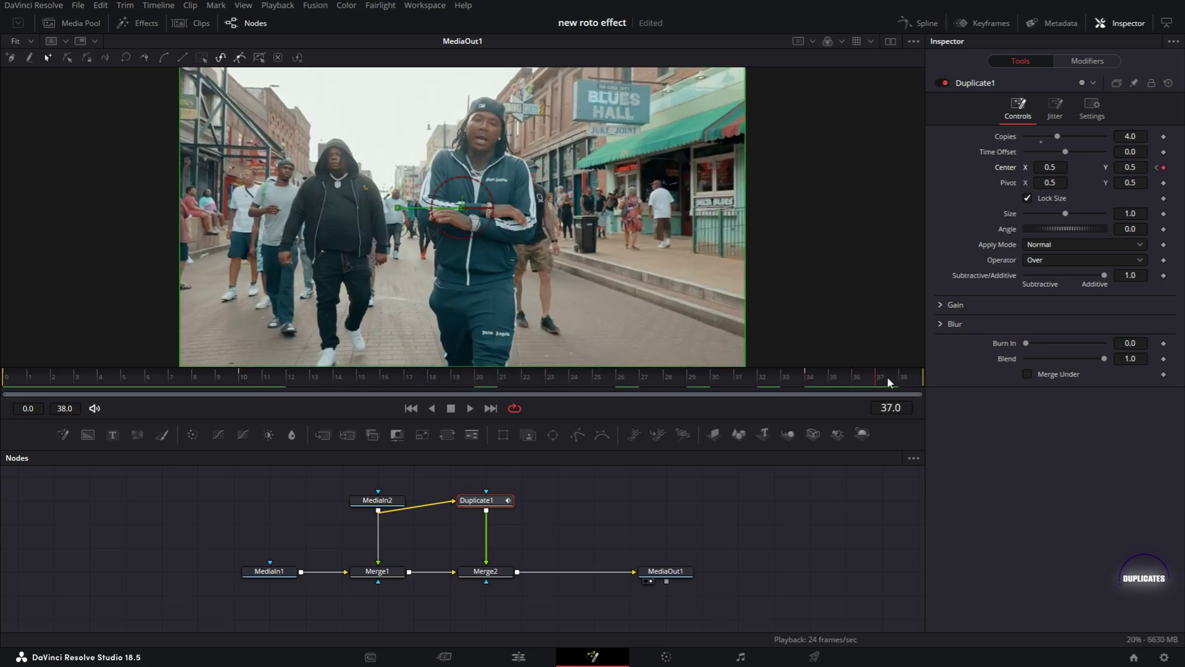
Open the Spline editor, fit the Displacement curve to the view and enlarge the graph area
click(923, 26)
click(869, 458)
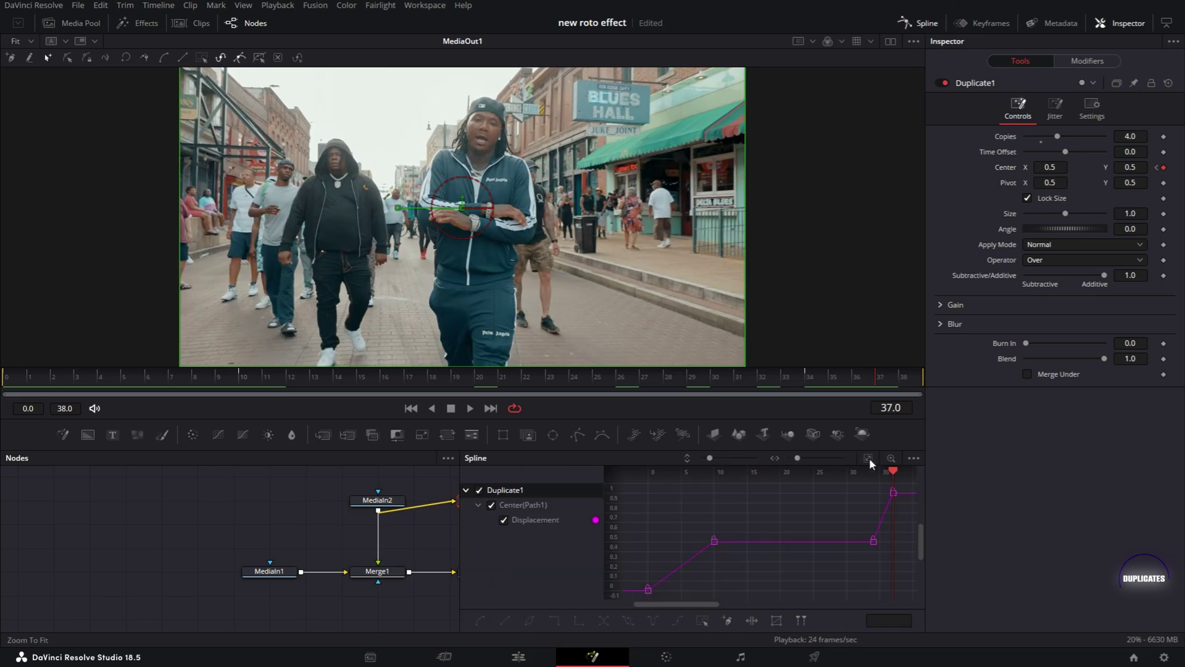
drag(845, 419, 845, 215)
drag(603, 401, 498, 401)
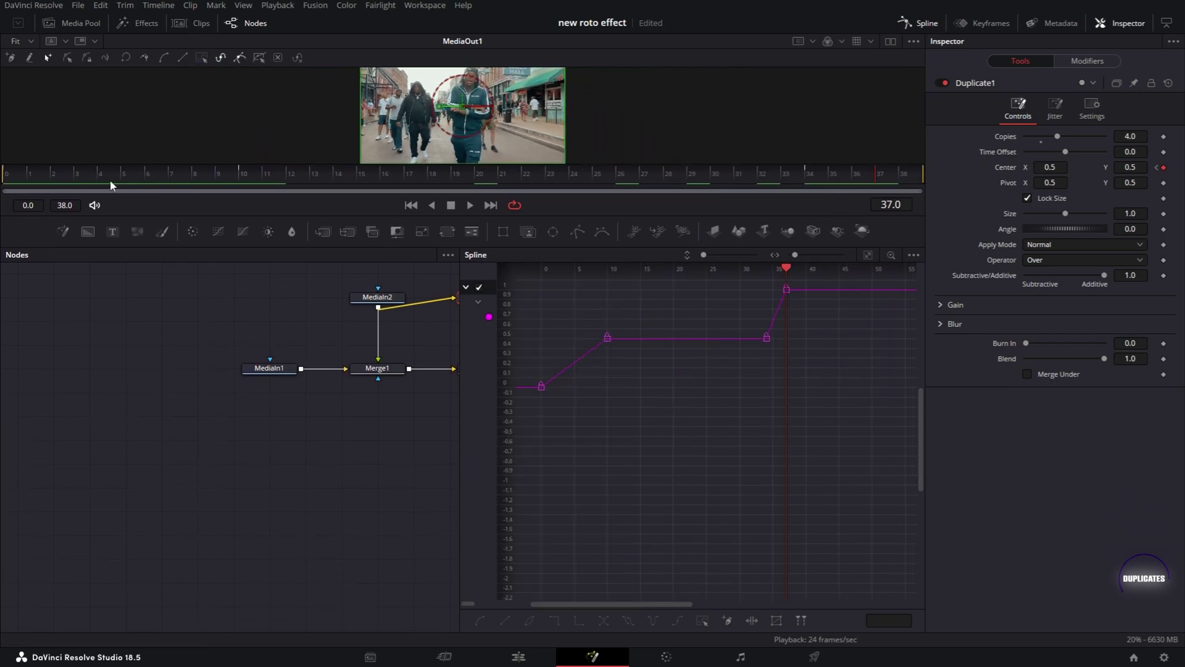
Apply Out Cubic easing to the first two Displacement keyframes and check the motion at frames 0 and 10
drag(669, 435, 533, 313)
right_click(573, 341)
mouse_move(619, 262)
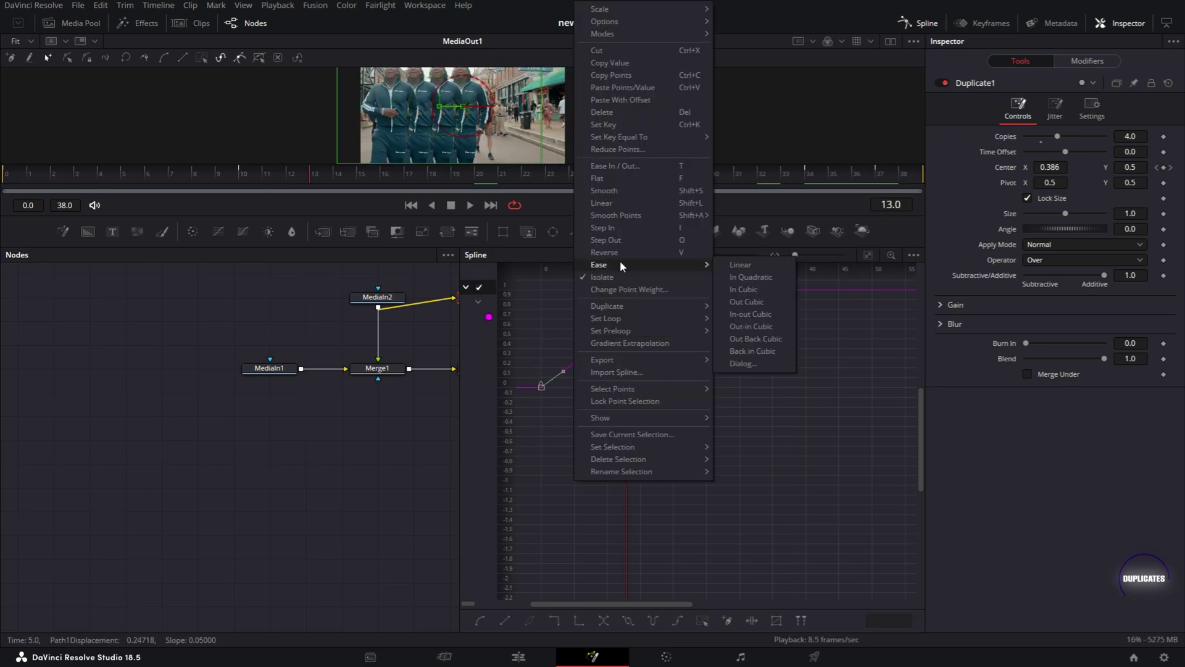
click(753, 302)
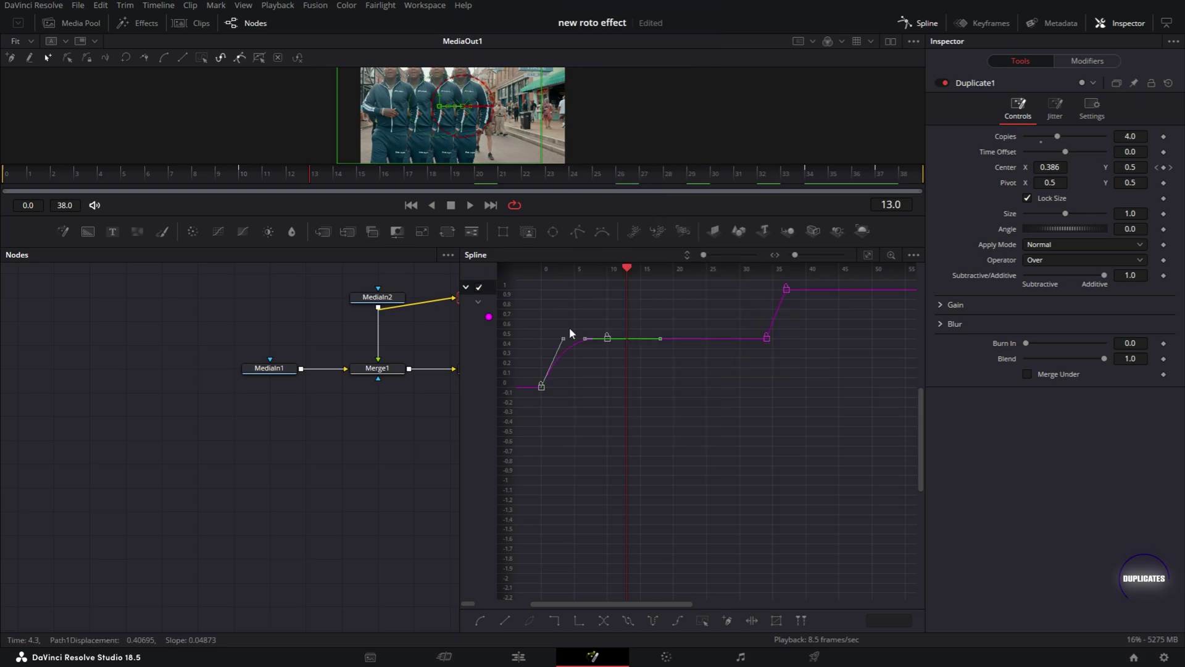
click(7, 177)
click(242, 177)
Apply easing to the last two Displacement keyframes and scrub through the closing motion between frames 34 and 37
drag(811, 390, 752, 259)
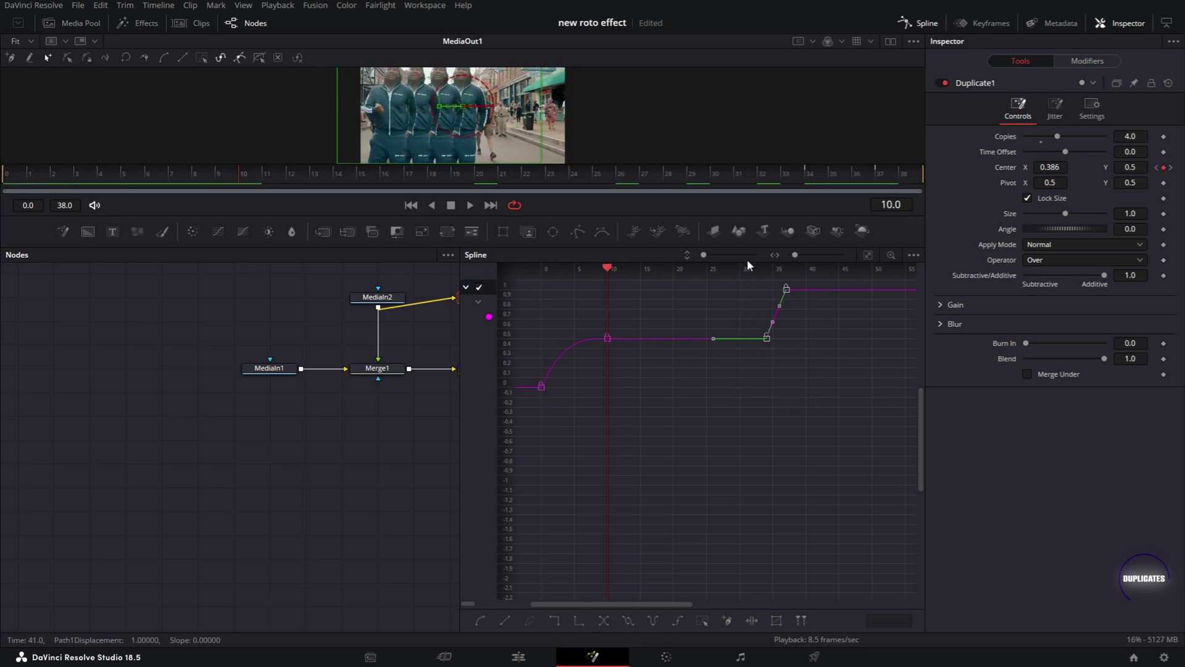
right_click(767, 337)
mouse_move(851, 263)
click(939, 290)
drag(806, 175, 879, 178)
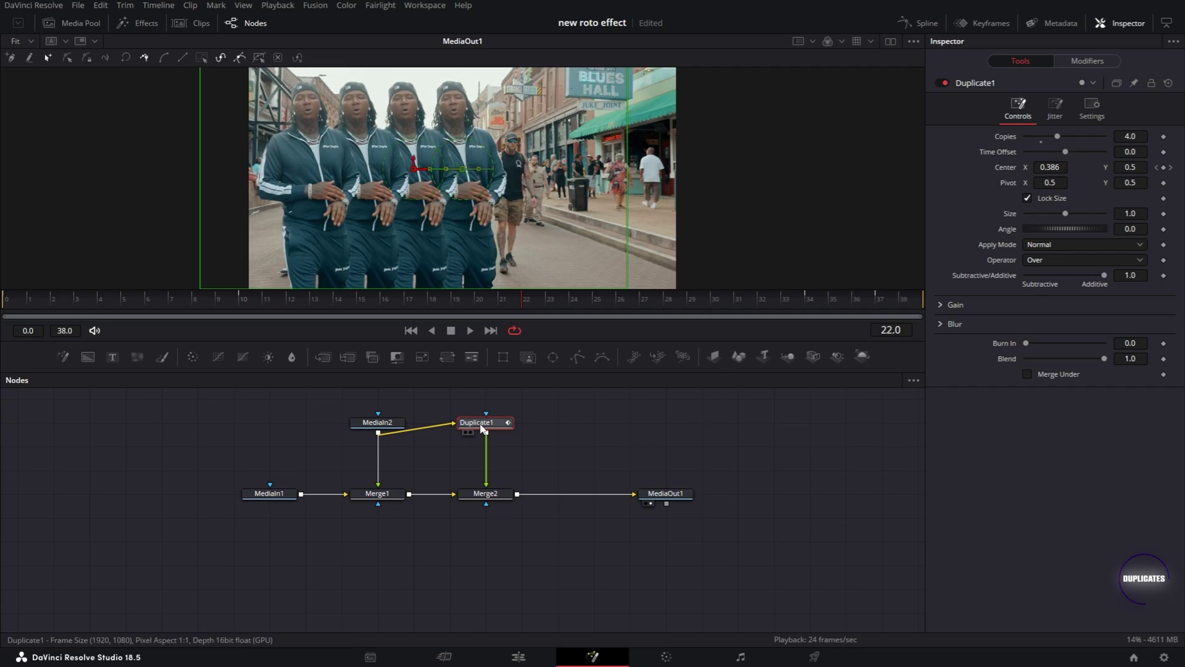
Add a DVE node between Duplicate1 and Merge2
key(shift+space)
text(du)
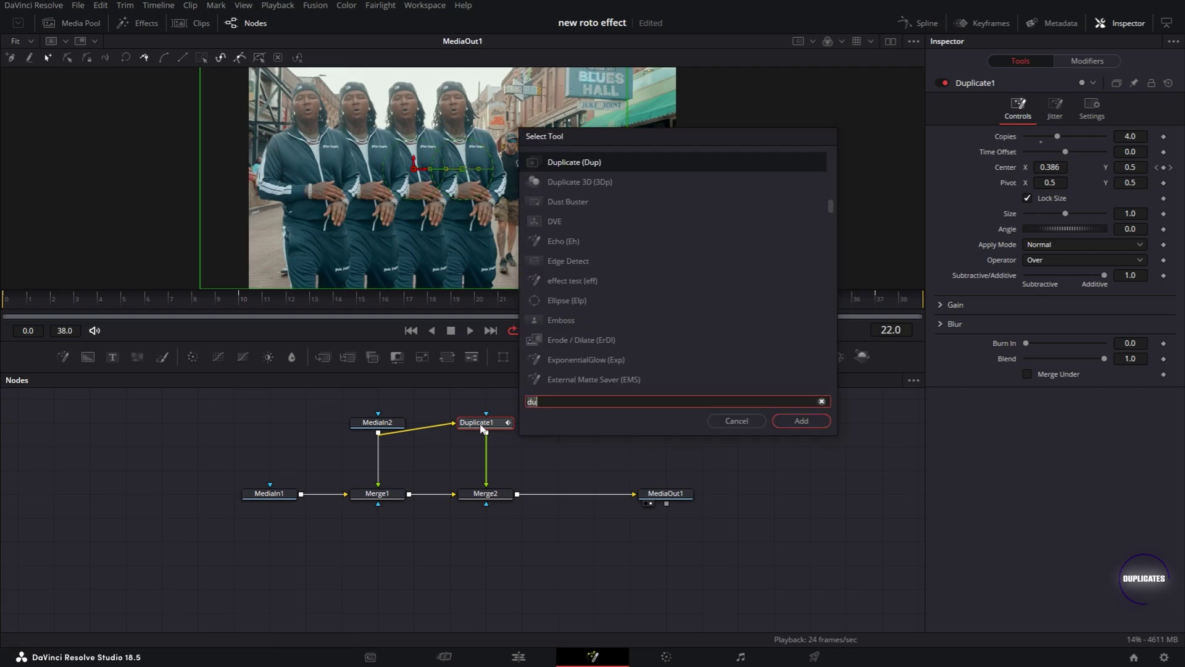
key(BackSpace)
text(ve)
key(Return)
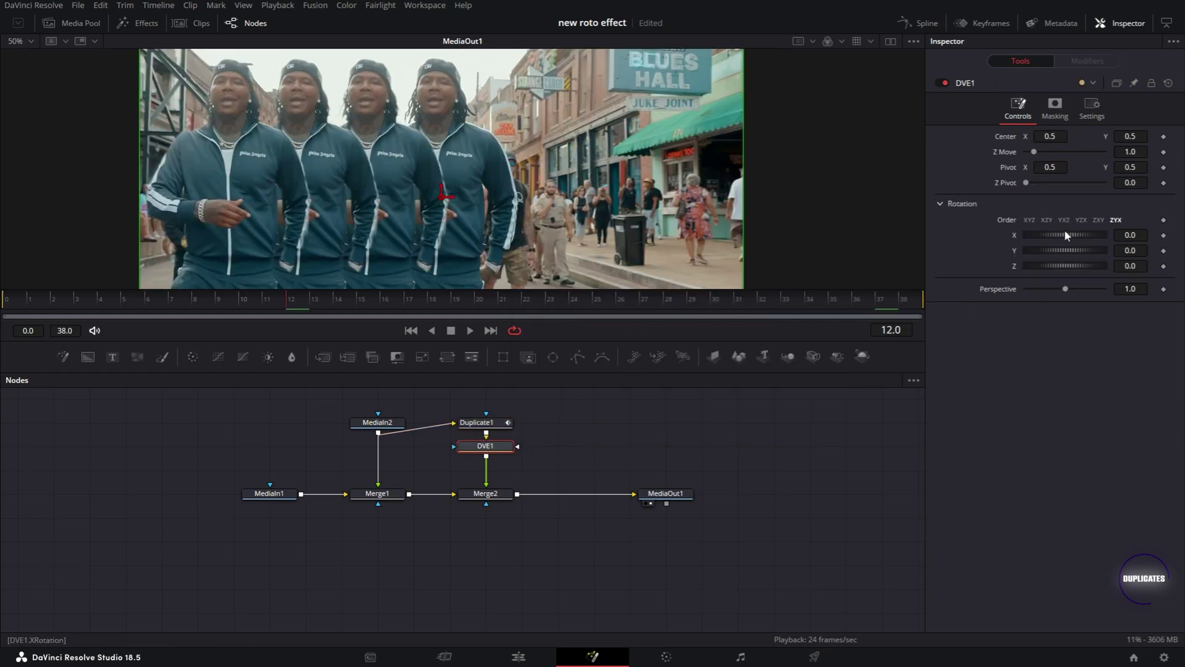
Rotate the duplicated copies in perspective by setting DVE1's Y rotation to 27.2
drag(1127, 250, 1170, 250)
drag(1065, 250, 970, 248)
drag(343, 216, 427, 206)
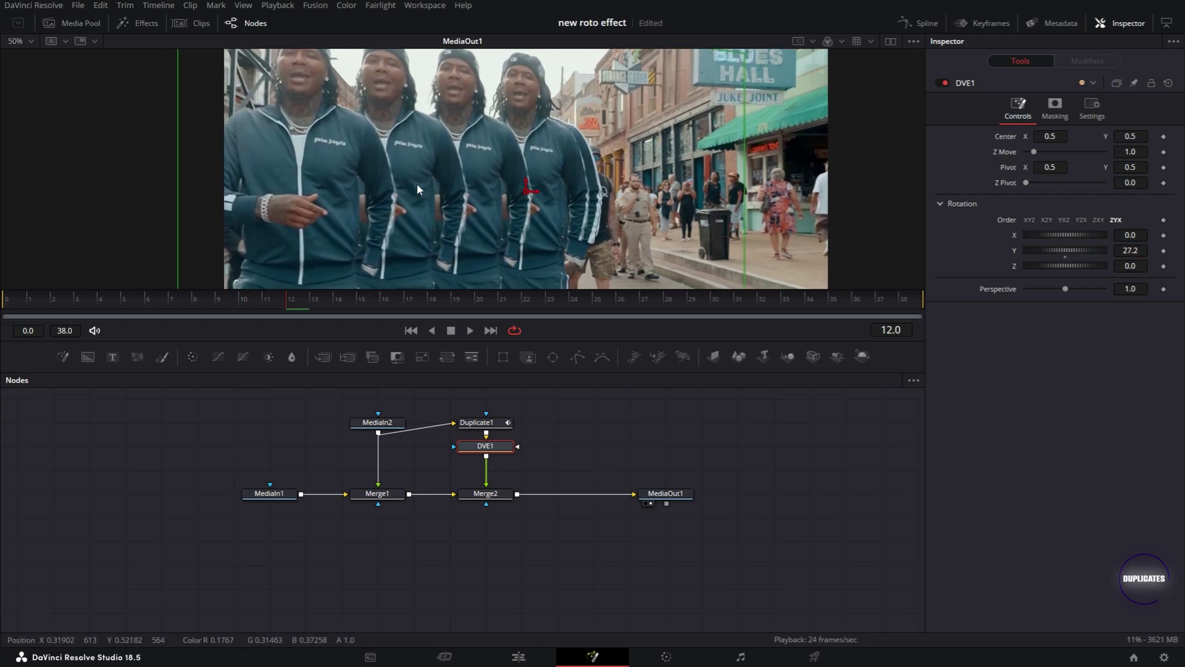
scroll(413, 182, down, 2)
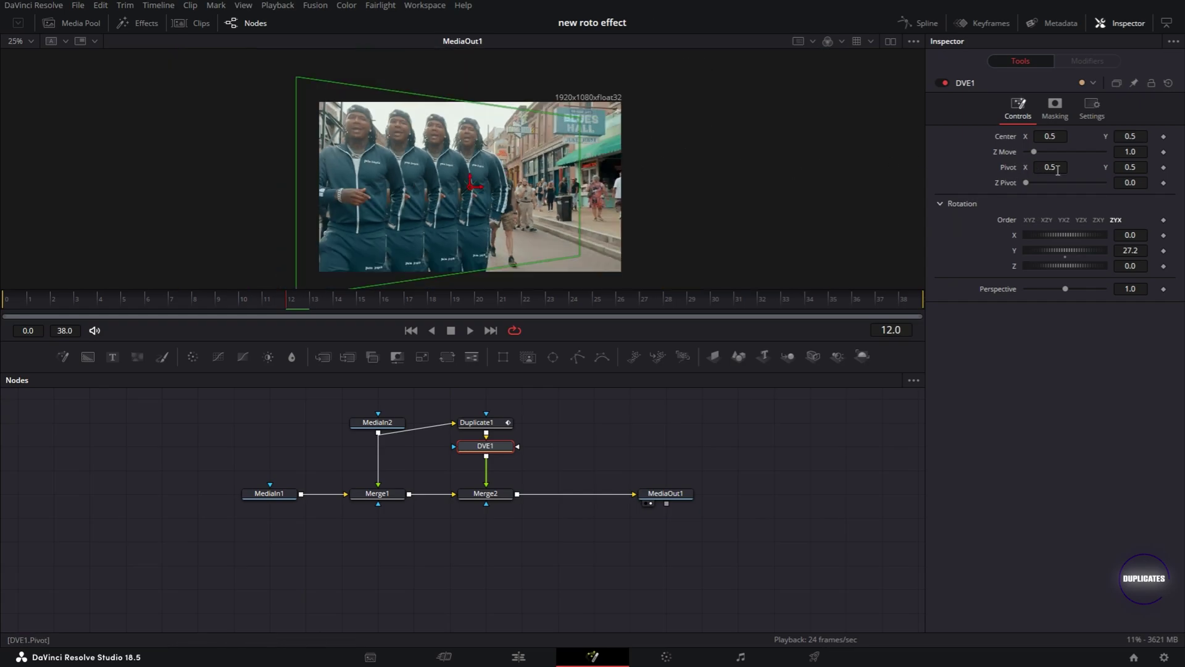
drag(1049, 166, 1078, 166)
scroll(538, 228, up, 5)
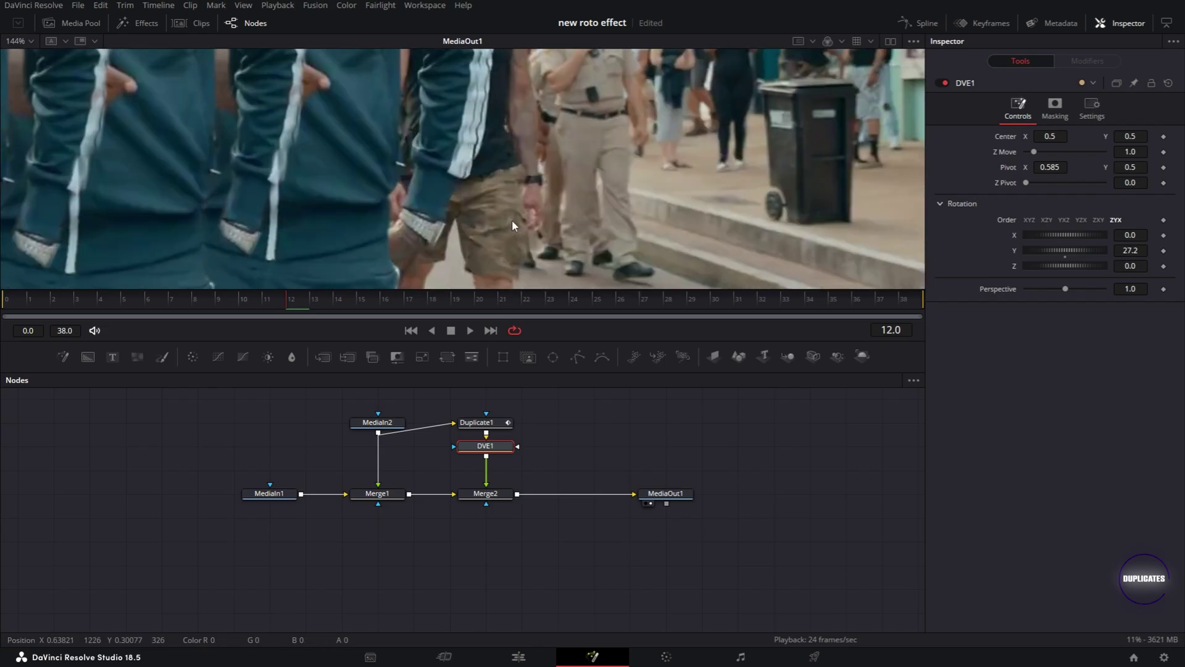
double_click(1014, 165)
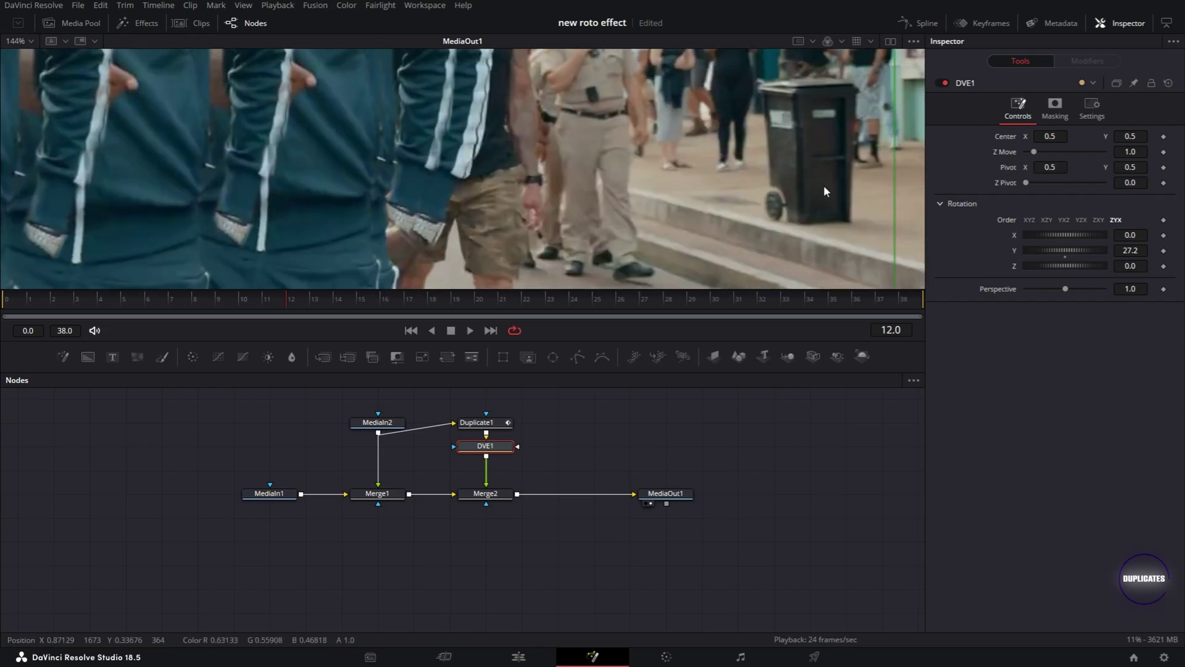
scroll(499, 139, down, 2)
scroll(533, 187, up, 1)
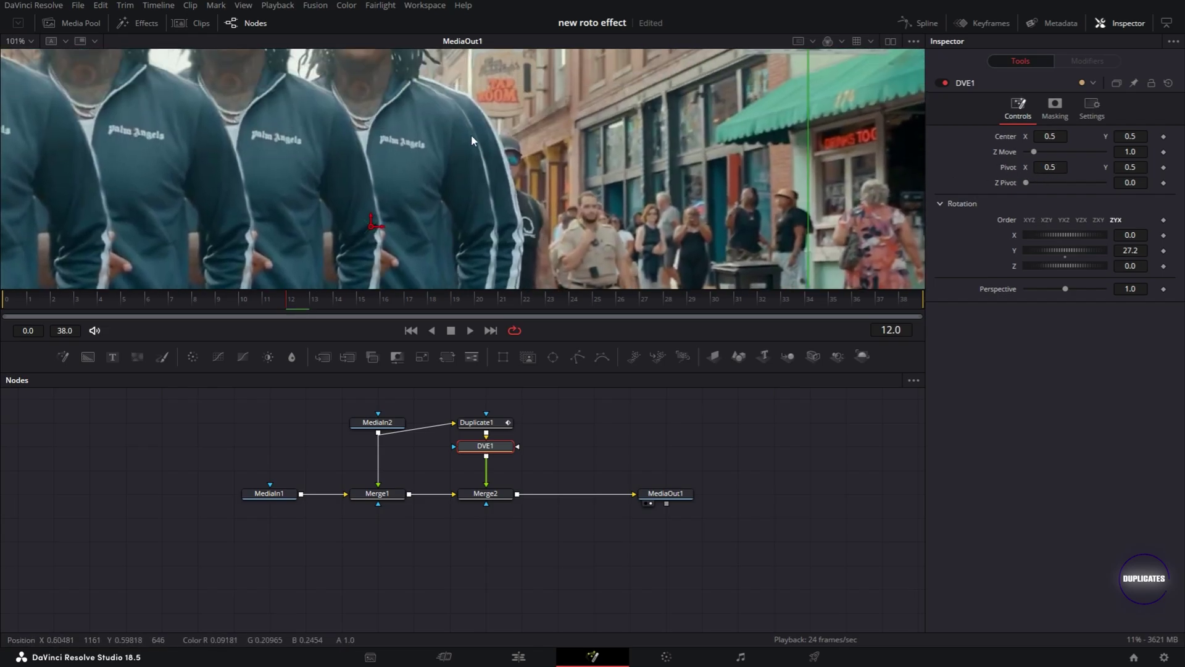
Set DVE1's Pivot X to 0.602 and fit the composite back into the viewer
drag(1047, 167, 1096, 167)
scroll(497, 151, down, 5)
key(ctrl+f)
Enable Motion Blur in the settings of Duplicate1
click(477, 422)
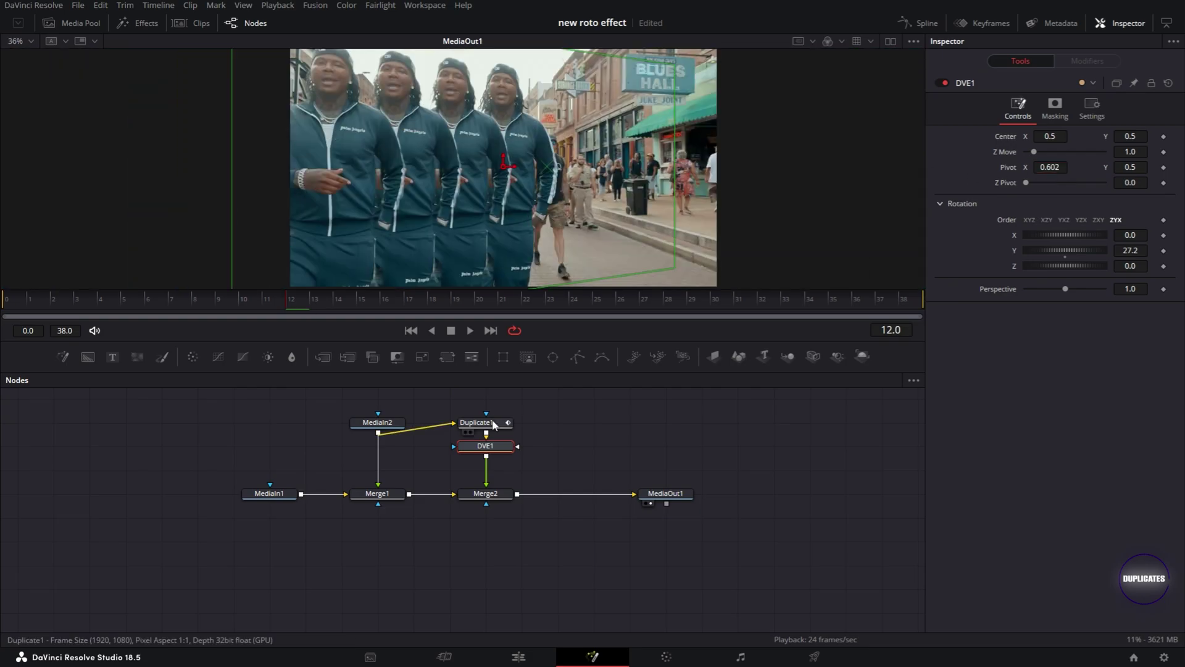
click(1094, 108)
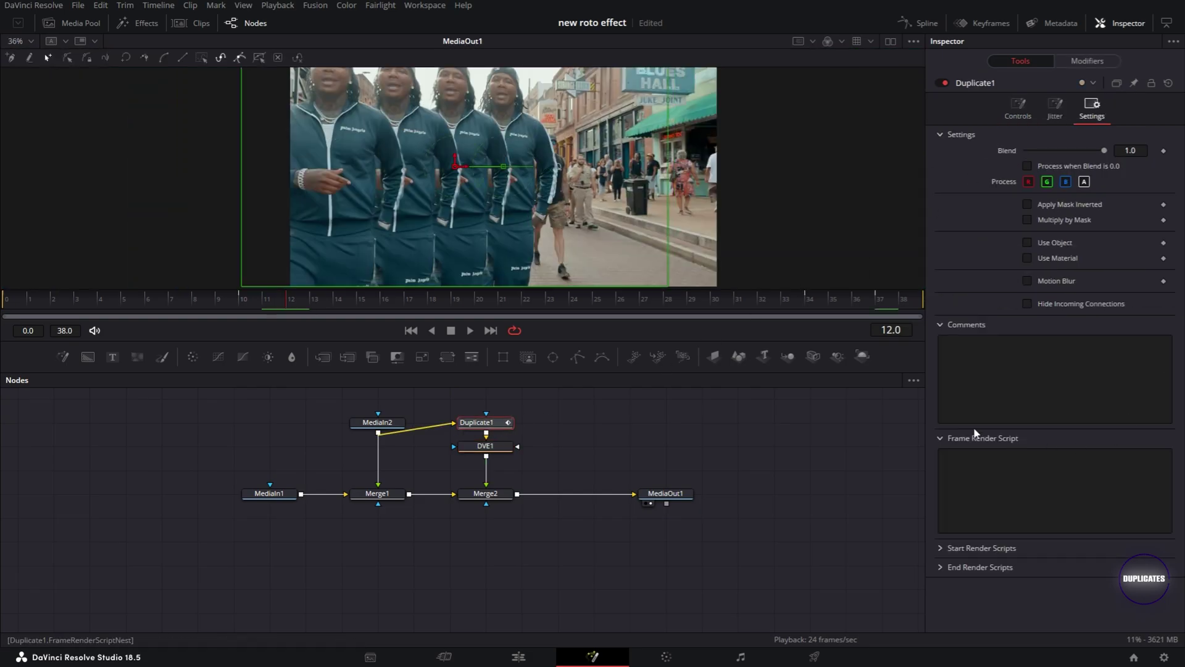
click(1027, 281)
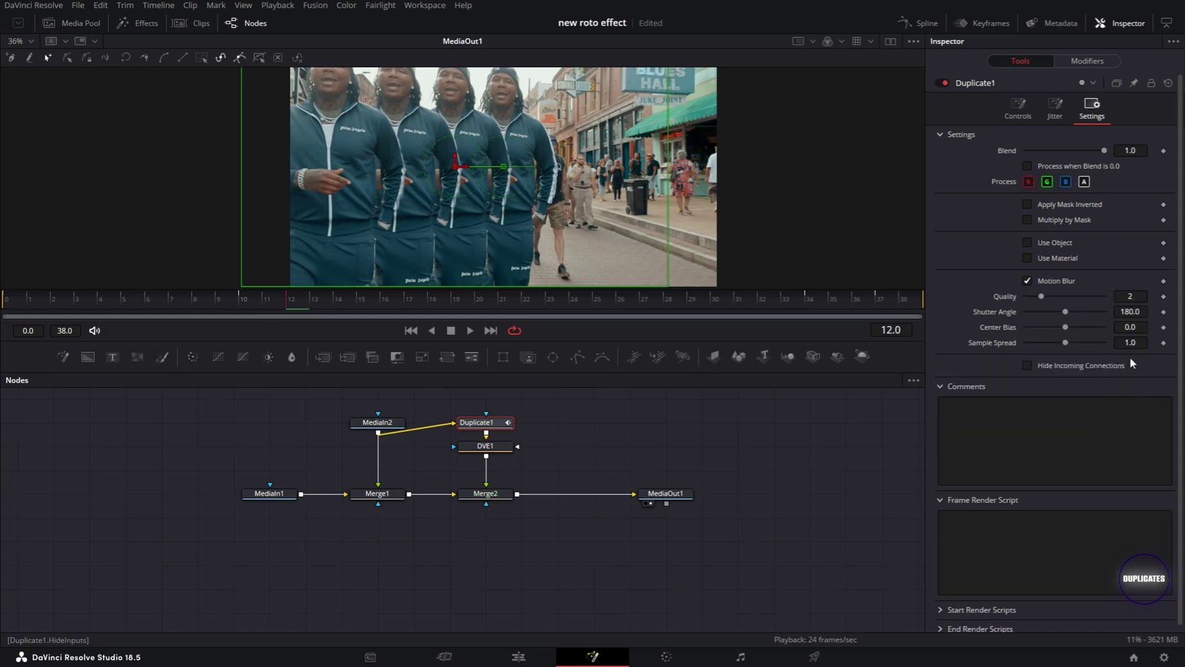
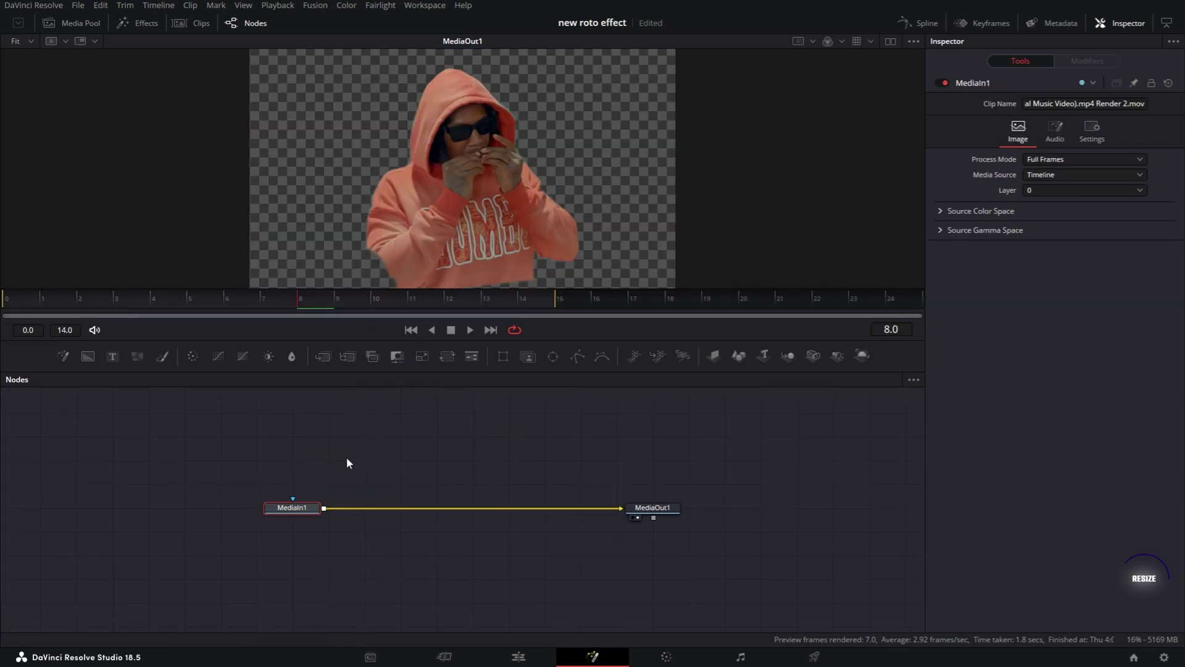
Add a Transform node after MediaIn1, and at frame 0 set its Size to 0.0 and Pivot Y to 0.019
click(444, 358)
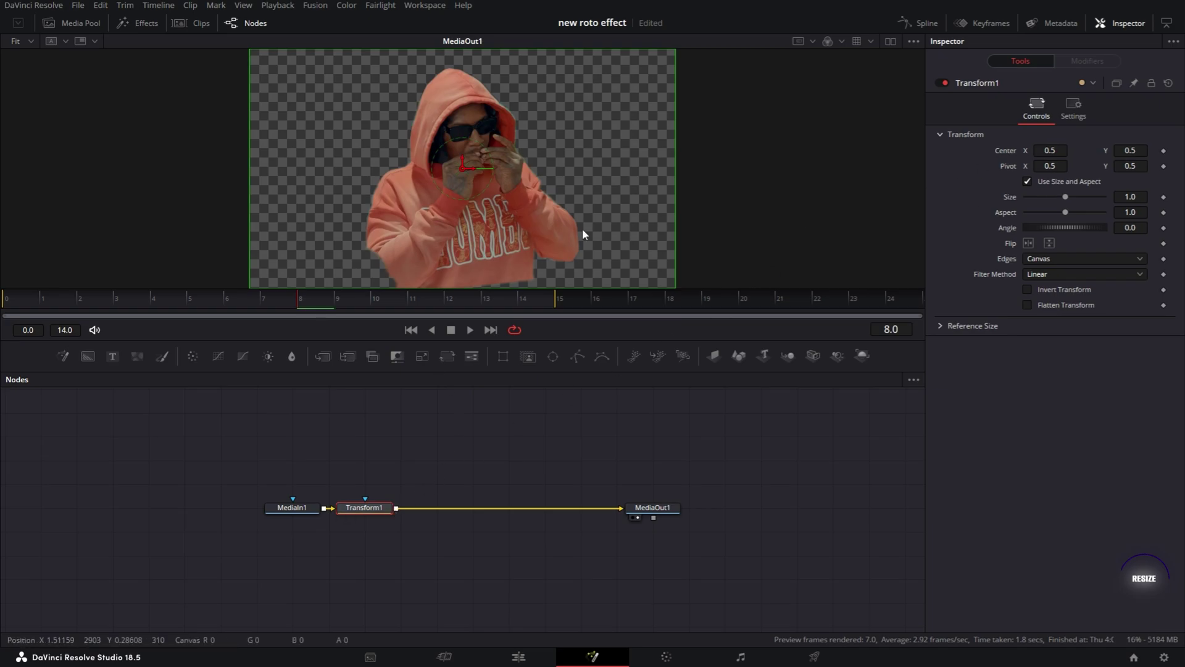
click(10, 306)
drag(1064, 197, 1018, 196)
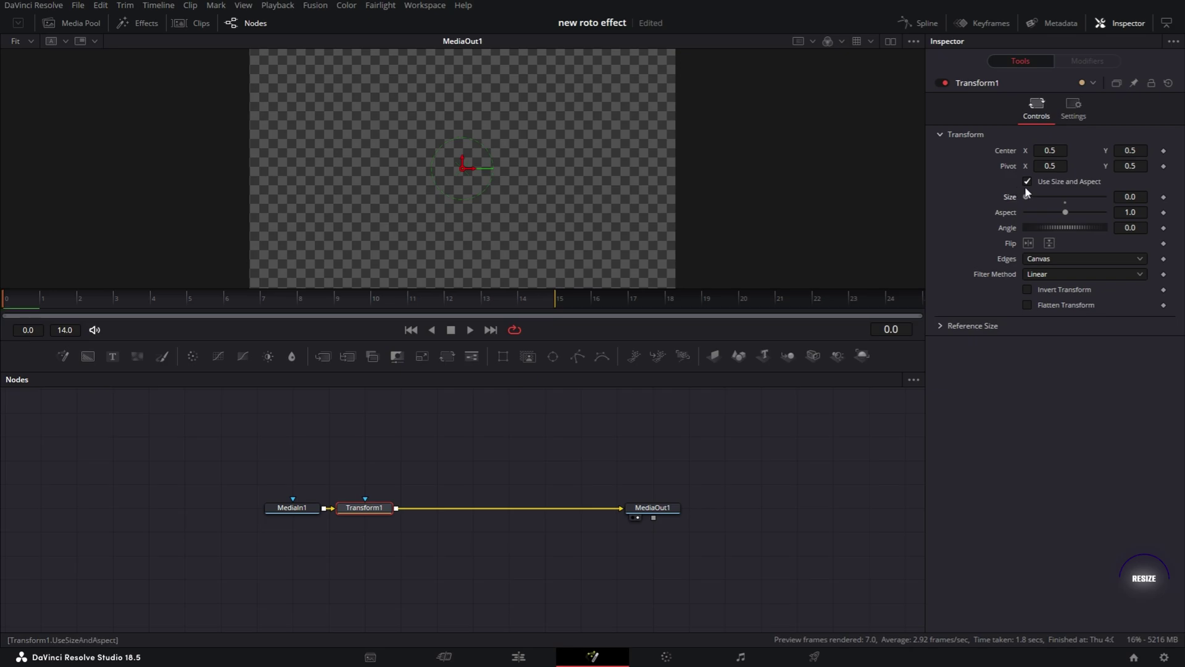
drag(1141, 167, 1115, 167)
Keyframe Transform1's Size at frame 0 and set it to 1.0 at frame 10
click(1163, 198)
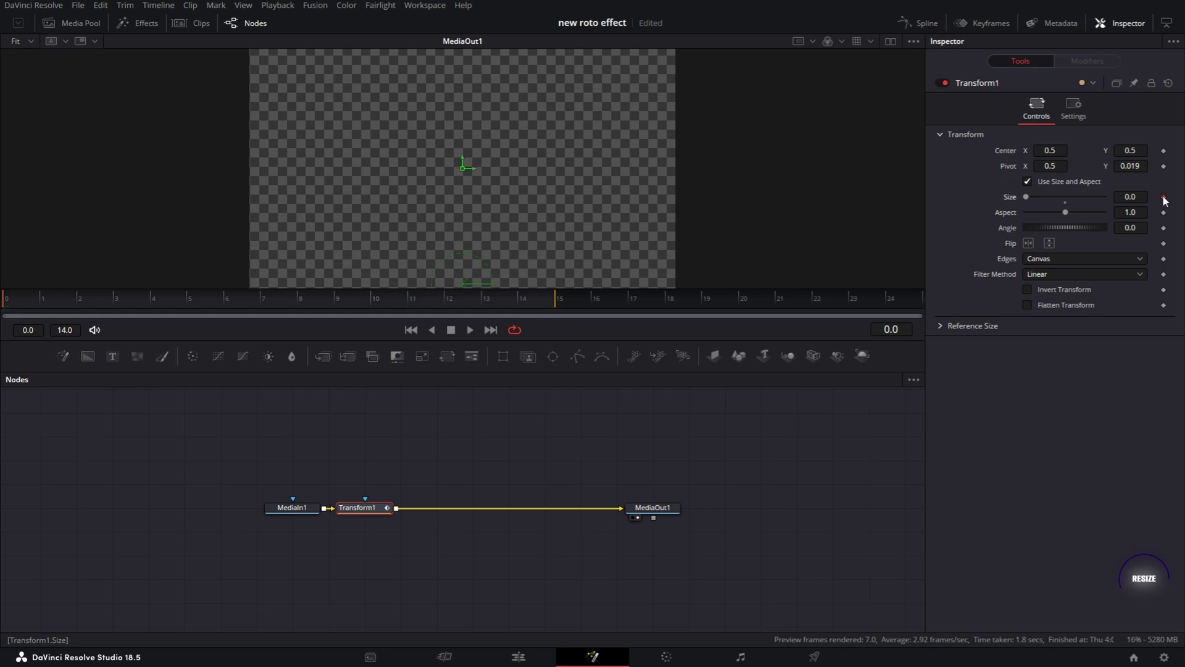
click(371, 297)
click(1066, 205)
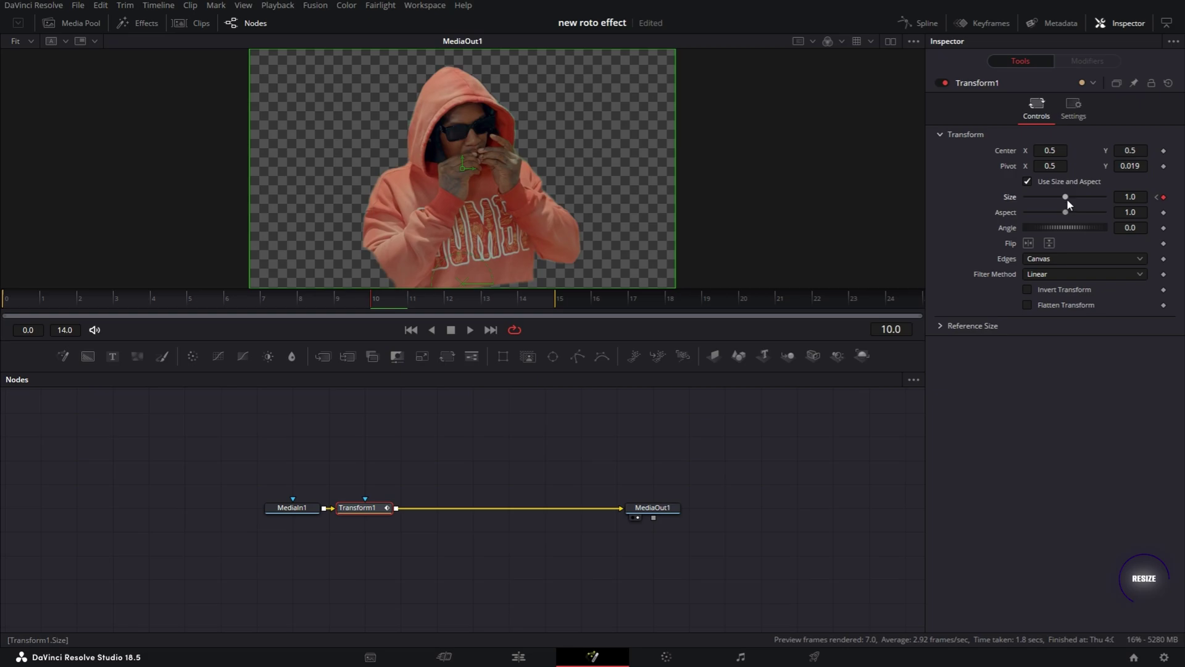
drag(1067, 198, 1050, 199)
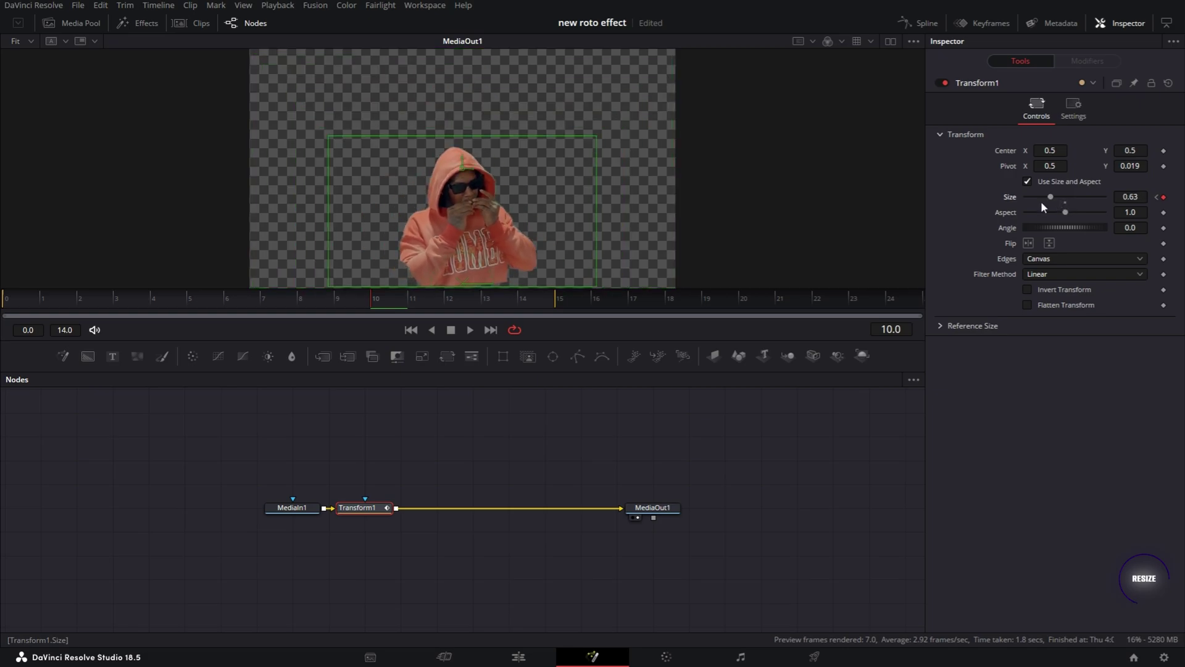
key(ctrl+z)
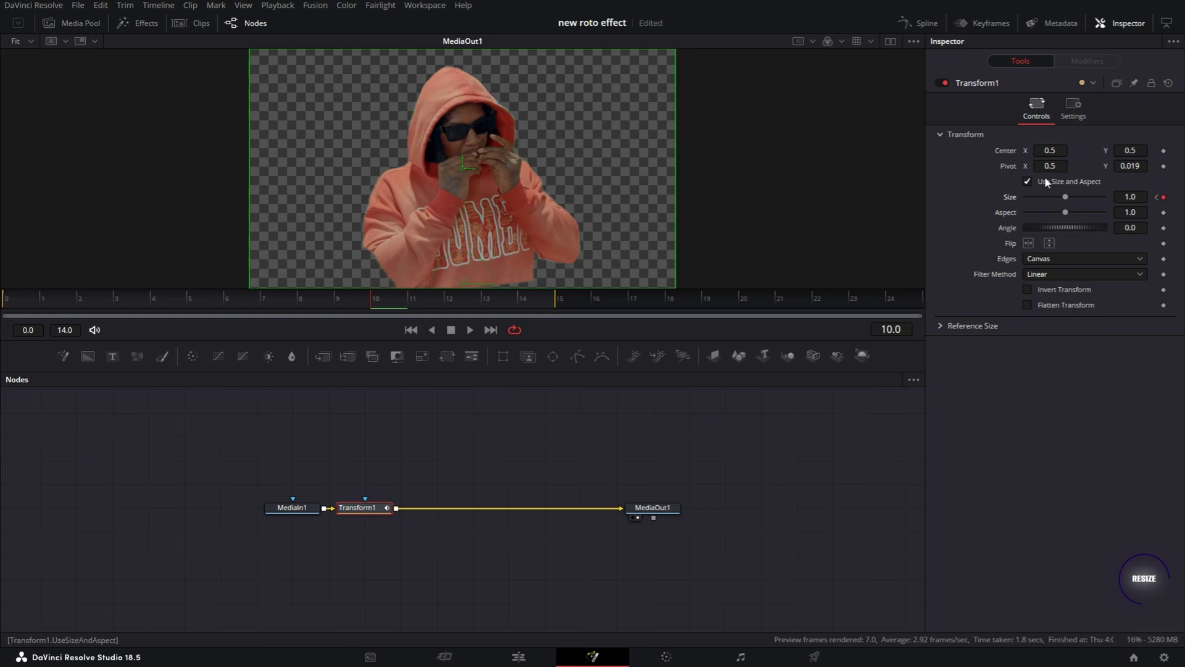
key(ctrl+z)
drag(1066, 197, 1038, 199)
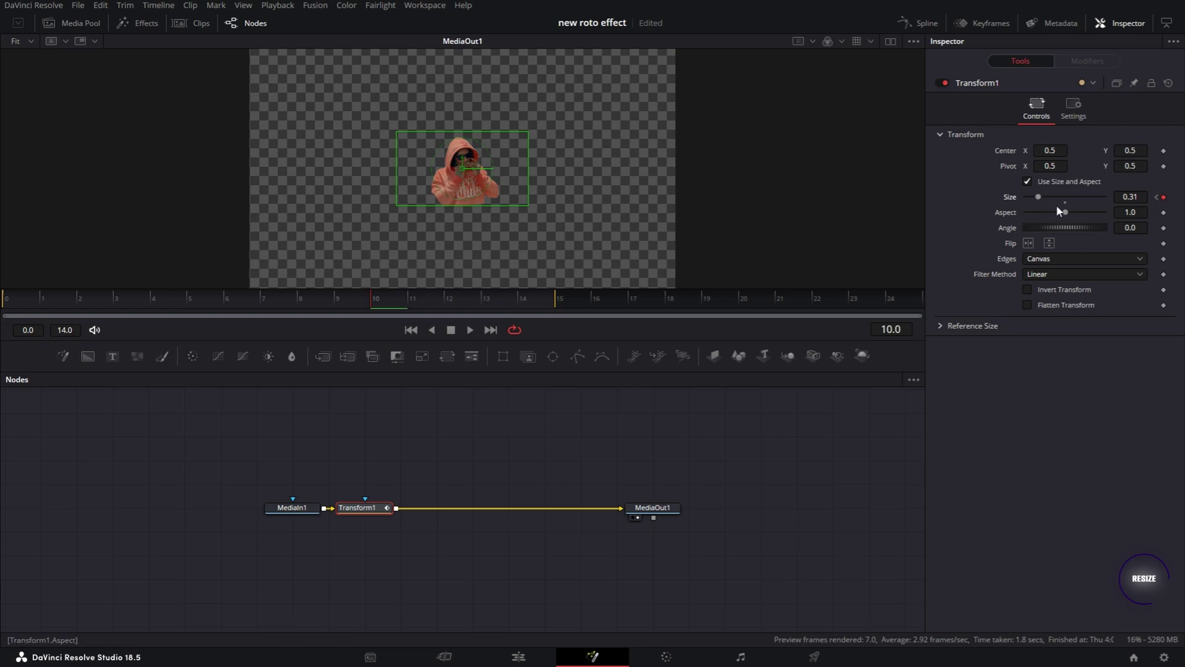
key(ctrl+z)
key(ctrl+z)
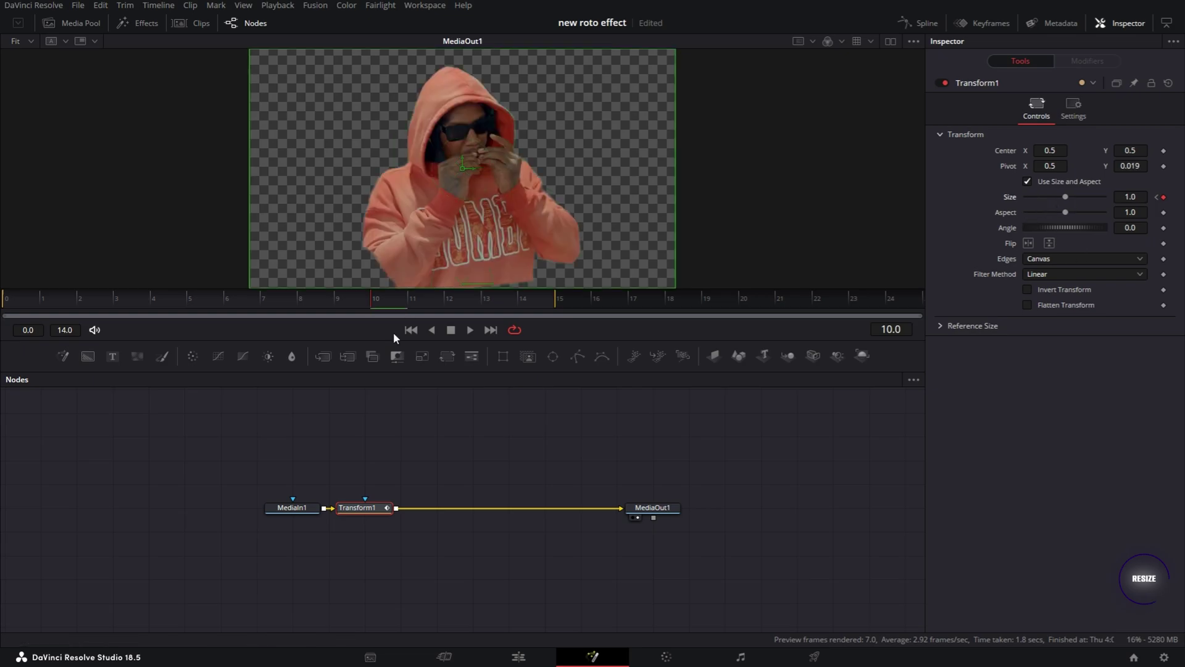
Scrub through the growth animation, fit Transform1's Size curve in the Spline editor and smooth both keyframes
drag(6, 299, 410, 298)
key(F7)
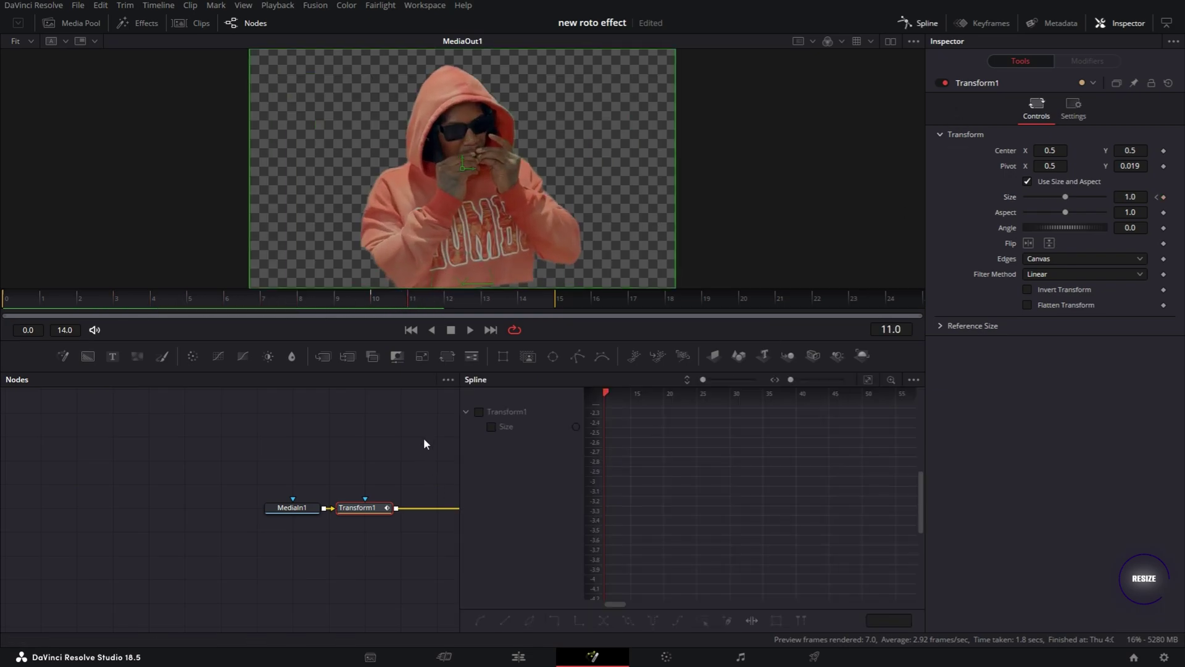
click(480, 412)
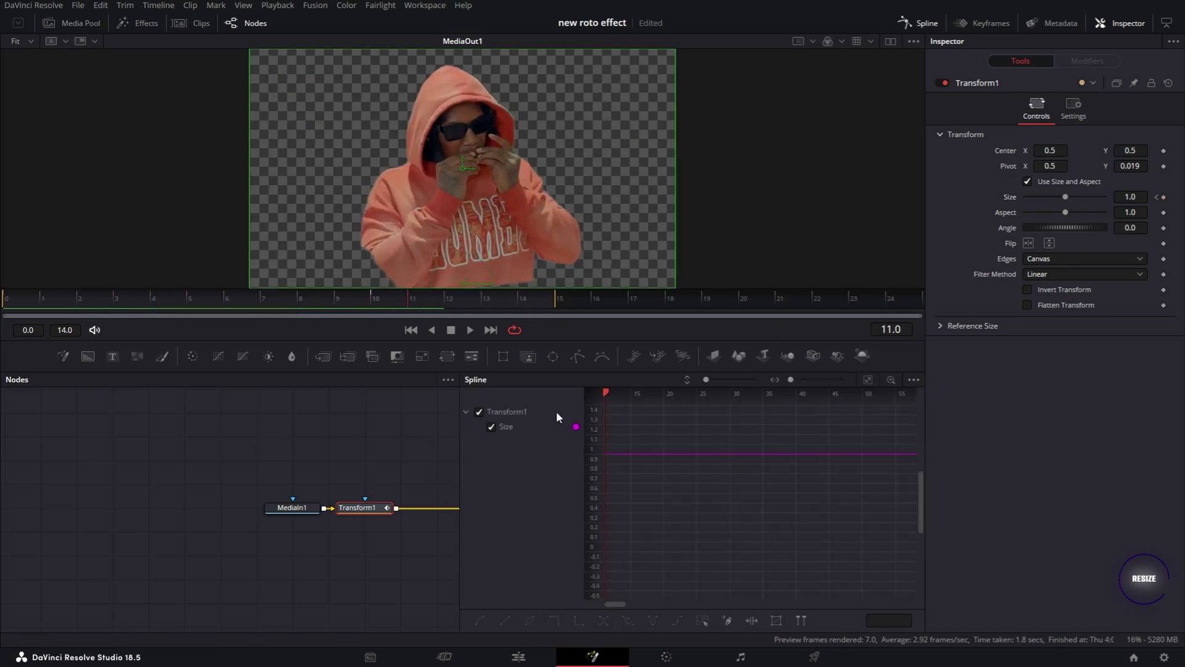
click(868, 380)
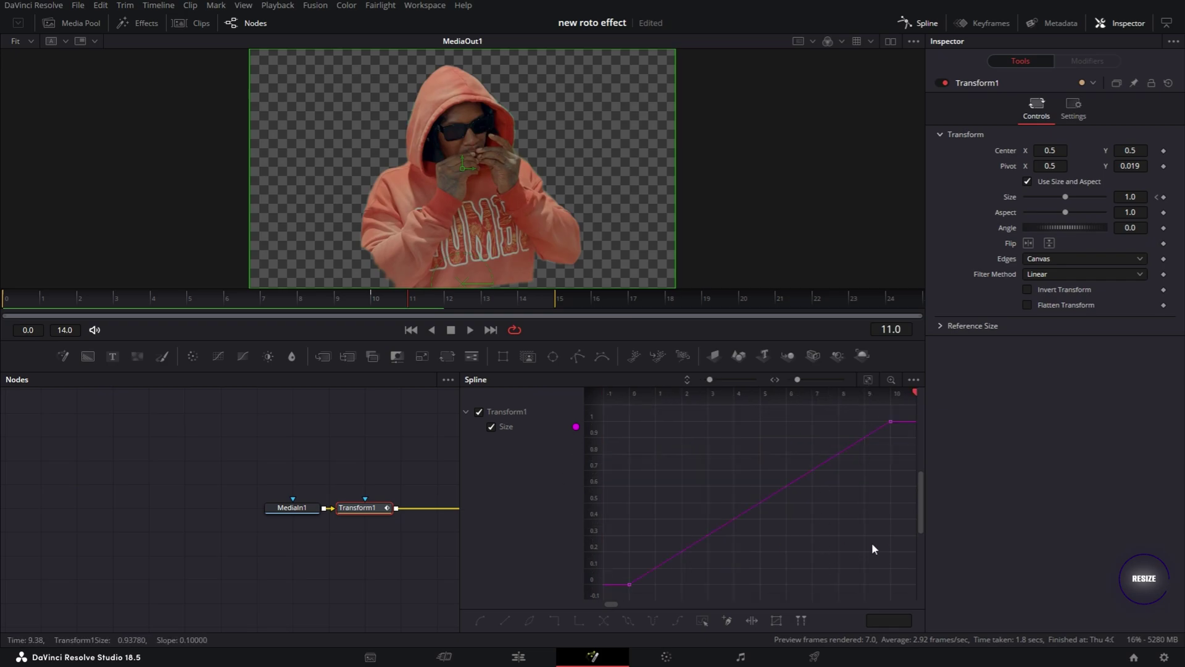
click(727, 619)
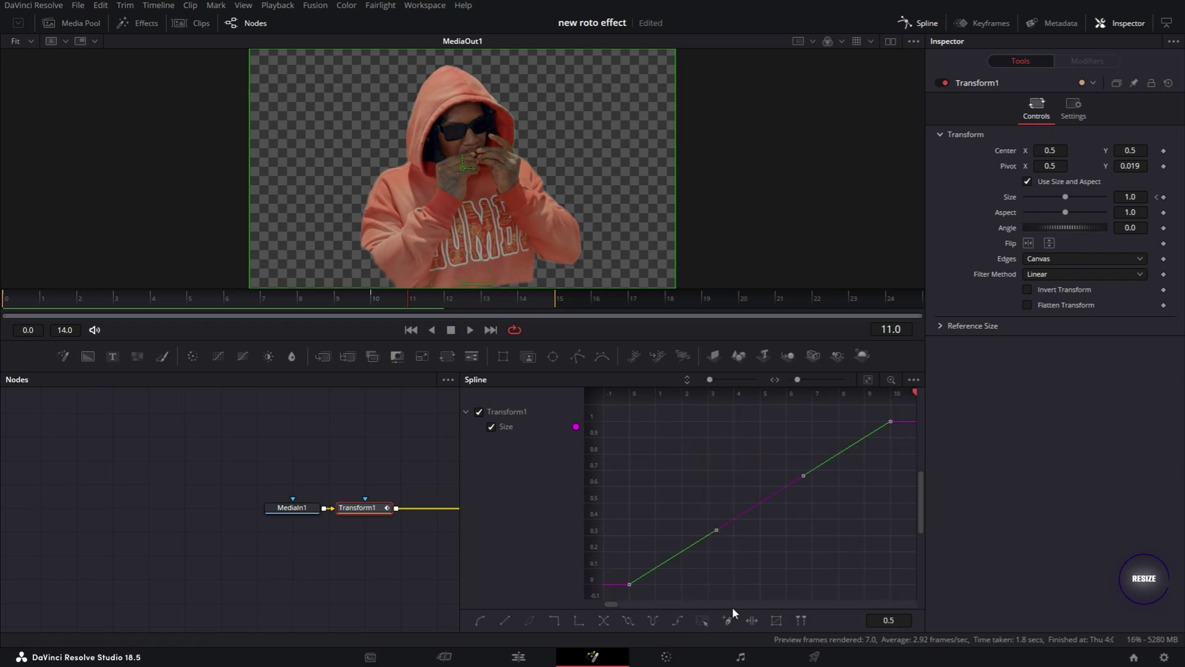
key(s)
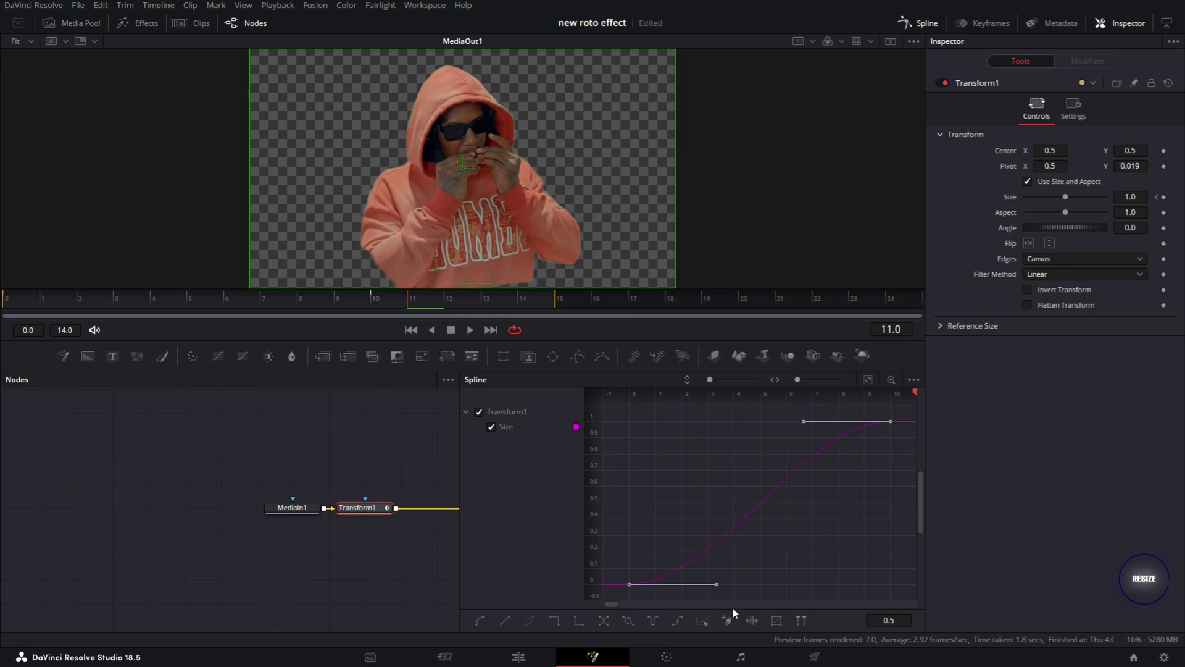
Enable Motion Blur in the settings of Transform1
click(1073, 108)
click(1027, 266)
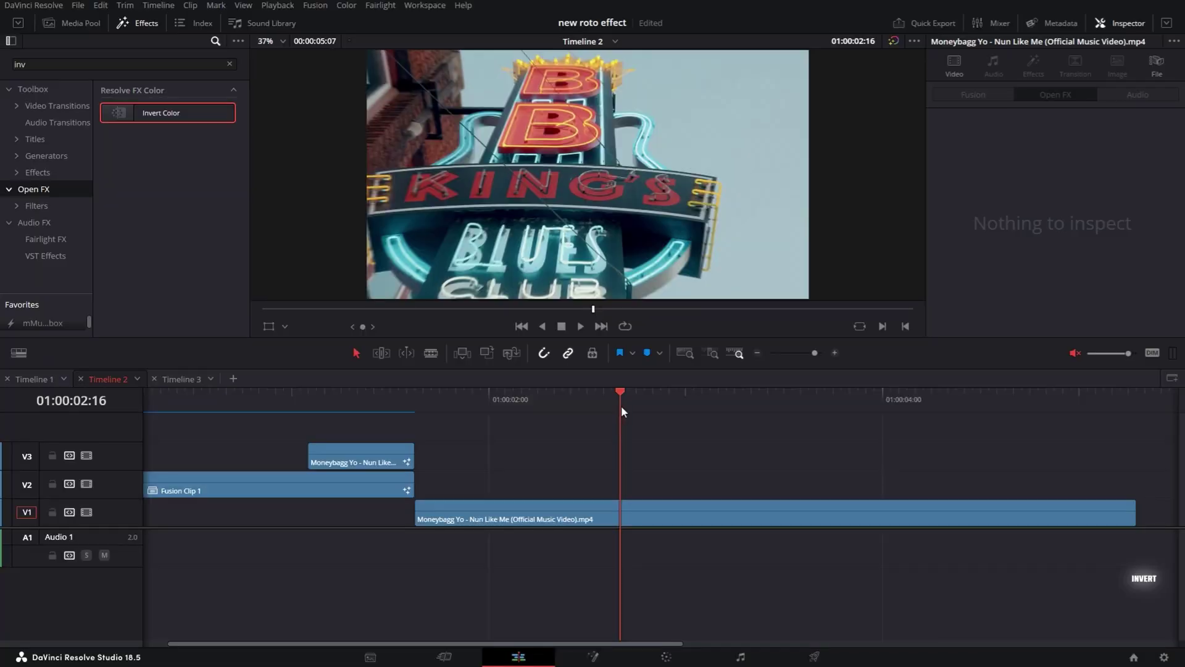
Place an Adjustment Clip on track V2 above the music video clip, starting at 01:00:03:00
drag(621, 406, 683, 405)
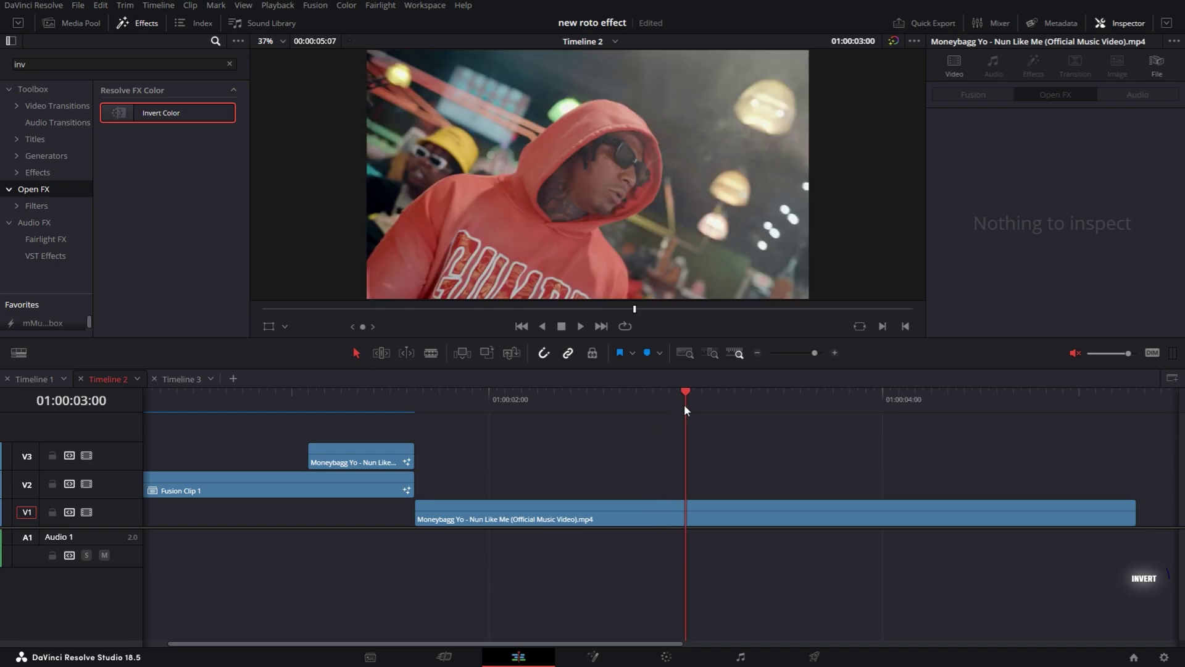
click(37, 173)
drag(179, 114, 731, 490)
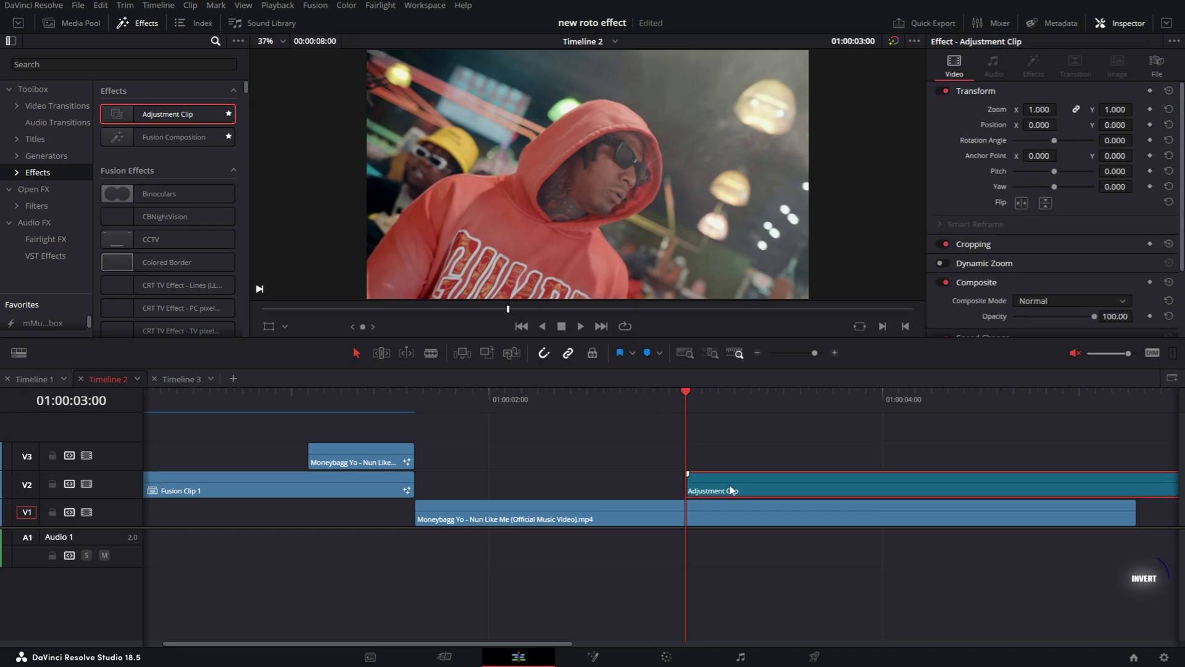
Change the Adjustment Clip's duration to about 12 frames, using the Frames format
key(ctrl+d)
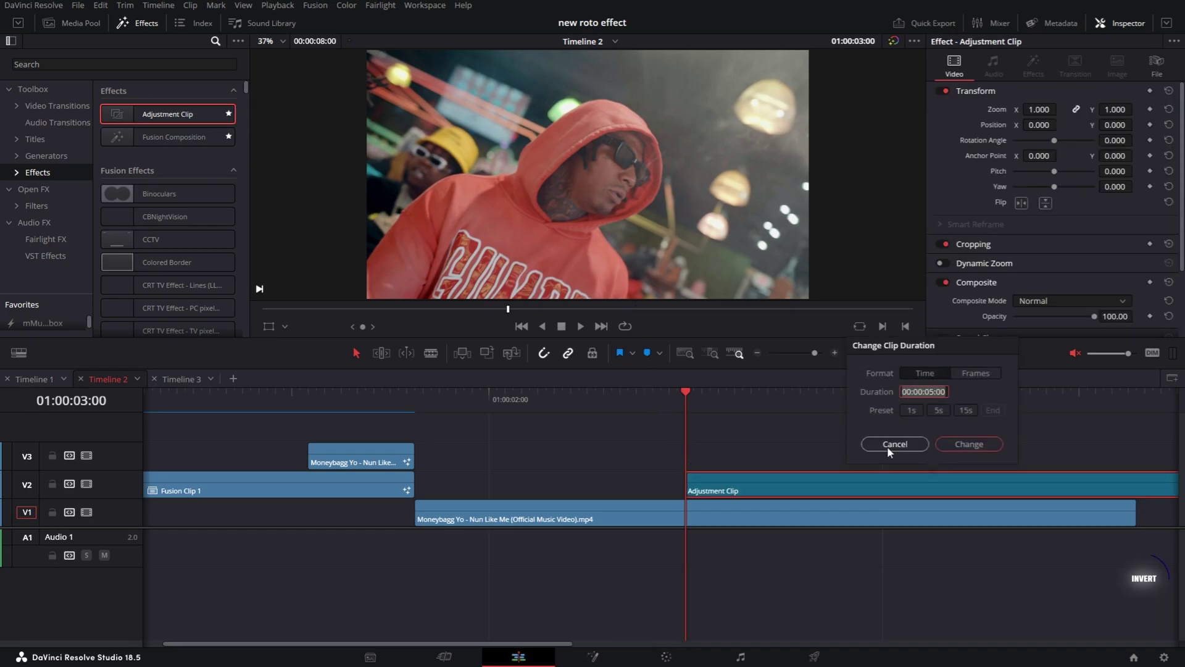
click(980, 375)
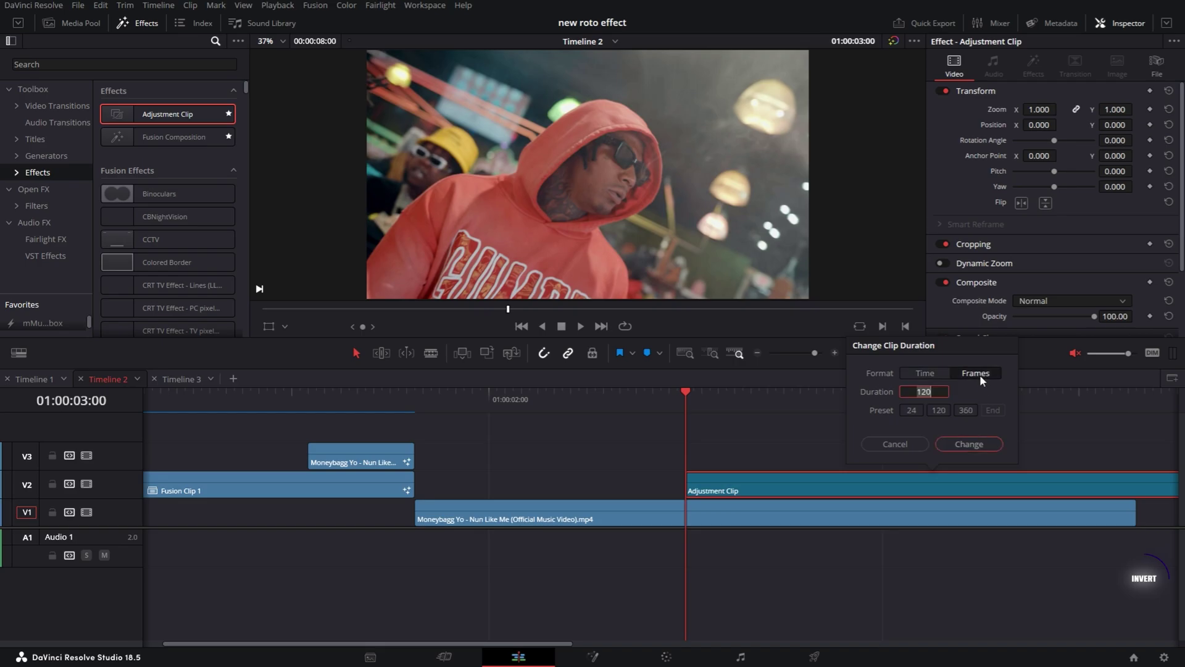
key(BackSpace)
key(Return)
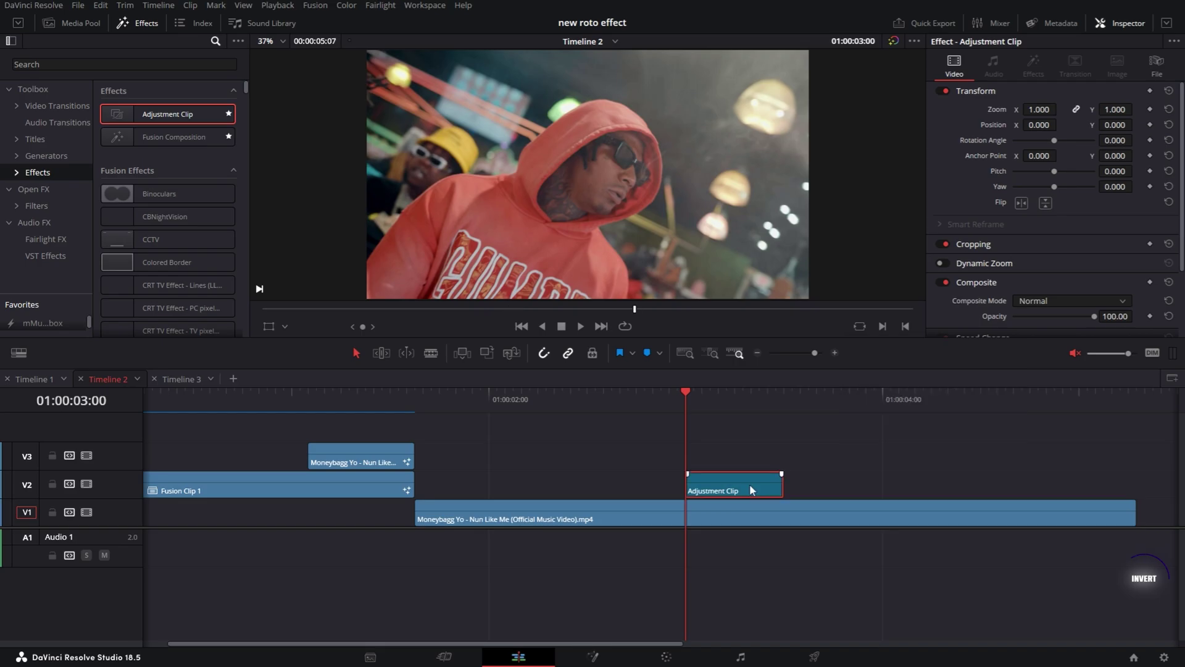
Search the Open FX effects for "inv" and apply Invert Color to the Adjustment Clip
click(33, 188)
click(216, 41)
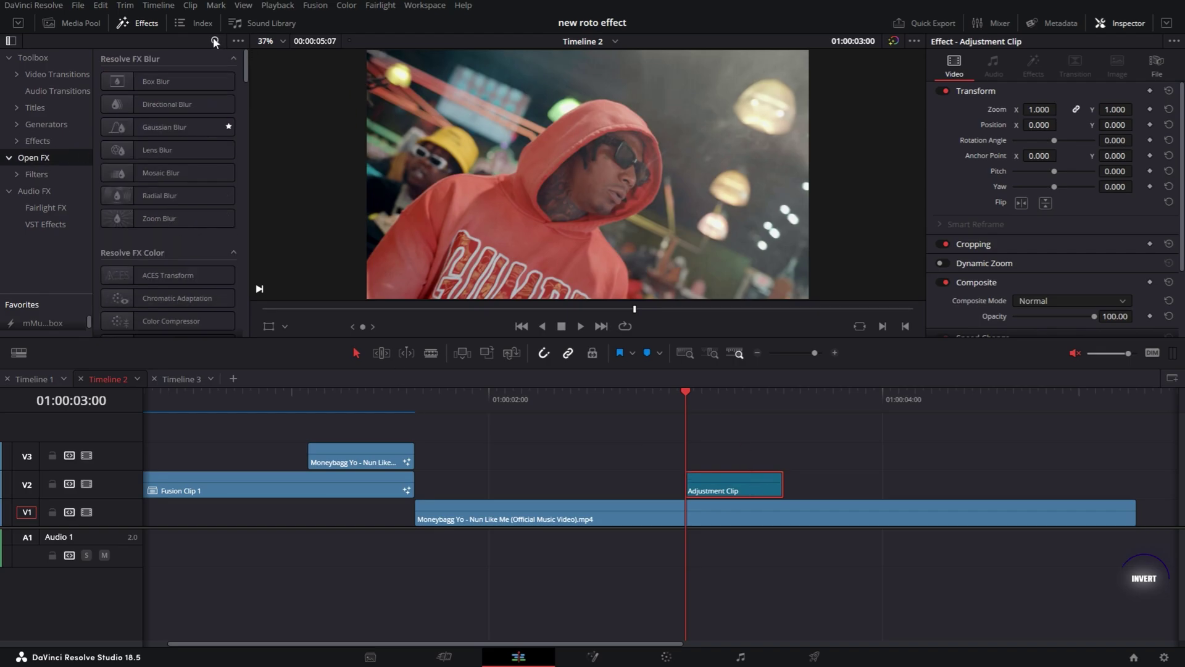
click(214, 42)
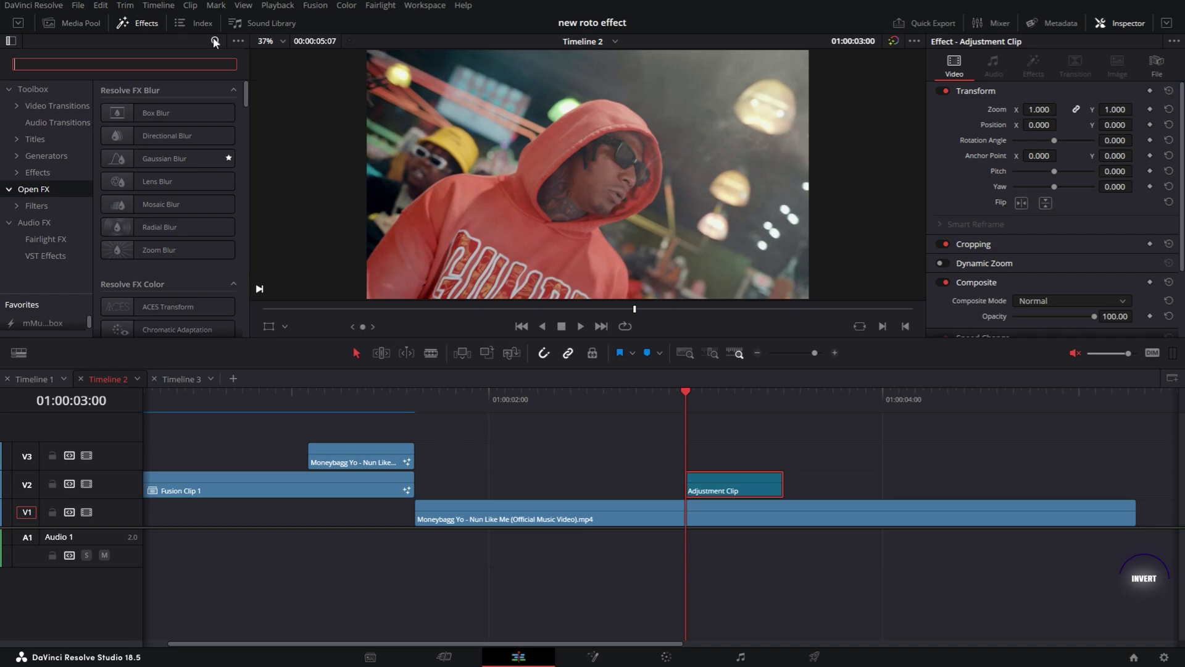
text(inv)
drag(179, 114, 738, 484)
Play back the section around the Adjustment Clip to check the inverted colors
click(611, 395)
key(space)
click(686, 398)
key(space)
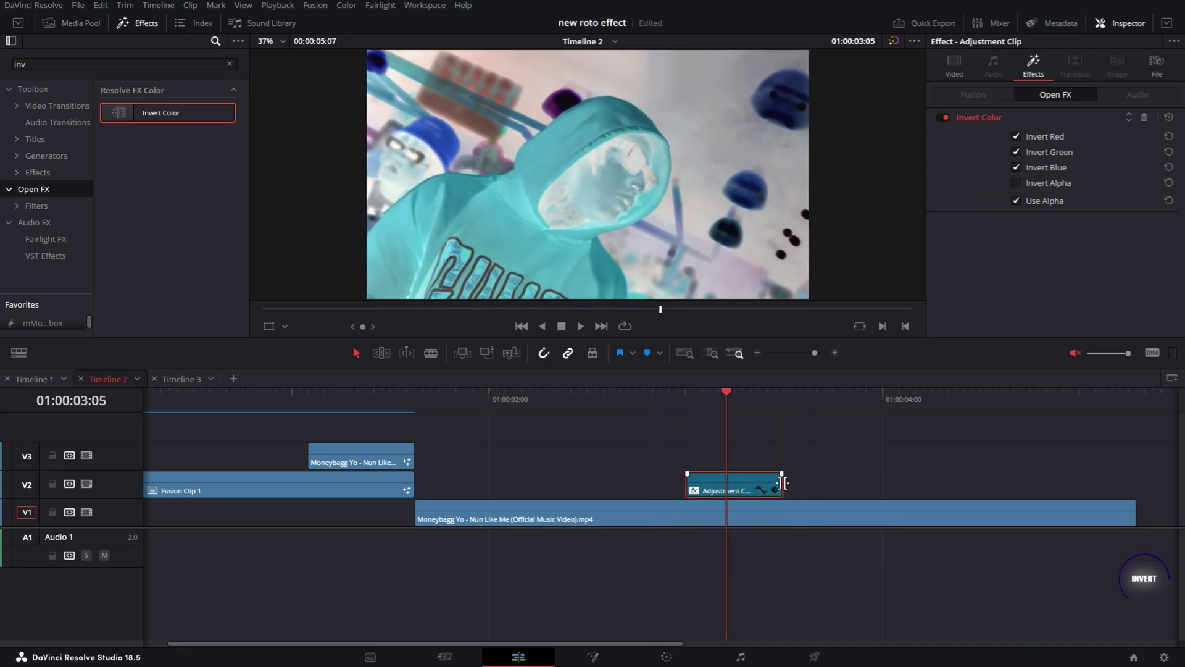
Shorten the Adjustment Clip's end to about 5 frames and play back the brief color invert
drag(783, 482, 724, 482)
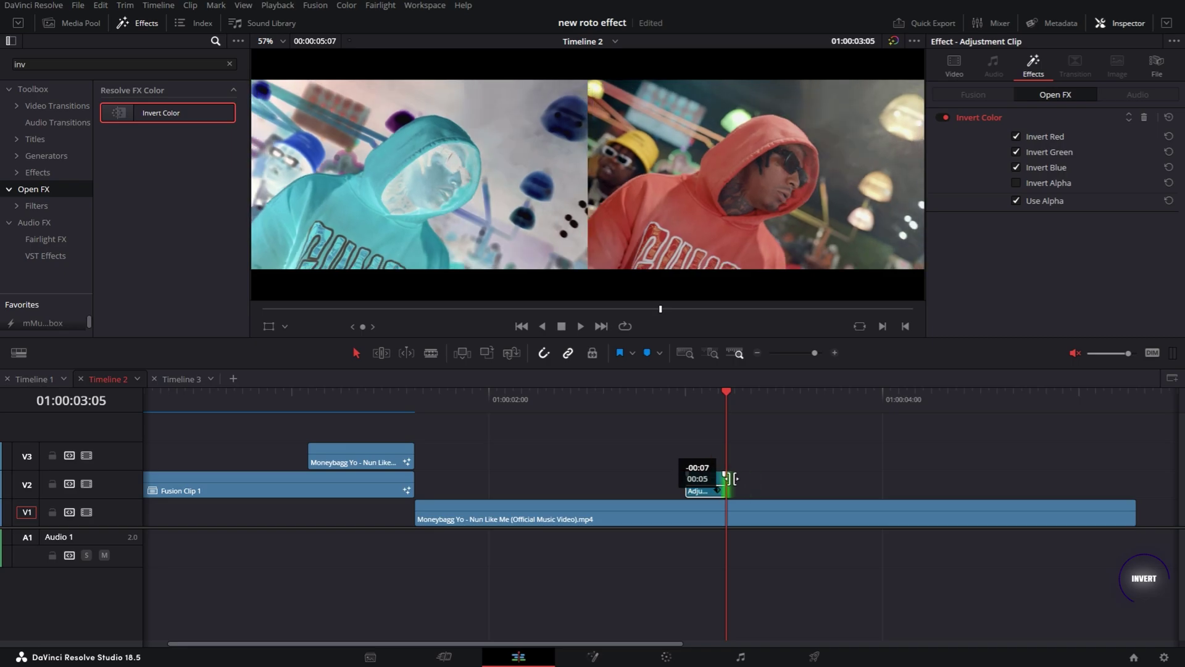
key(space)
key(space)
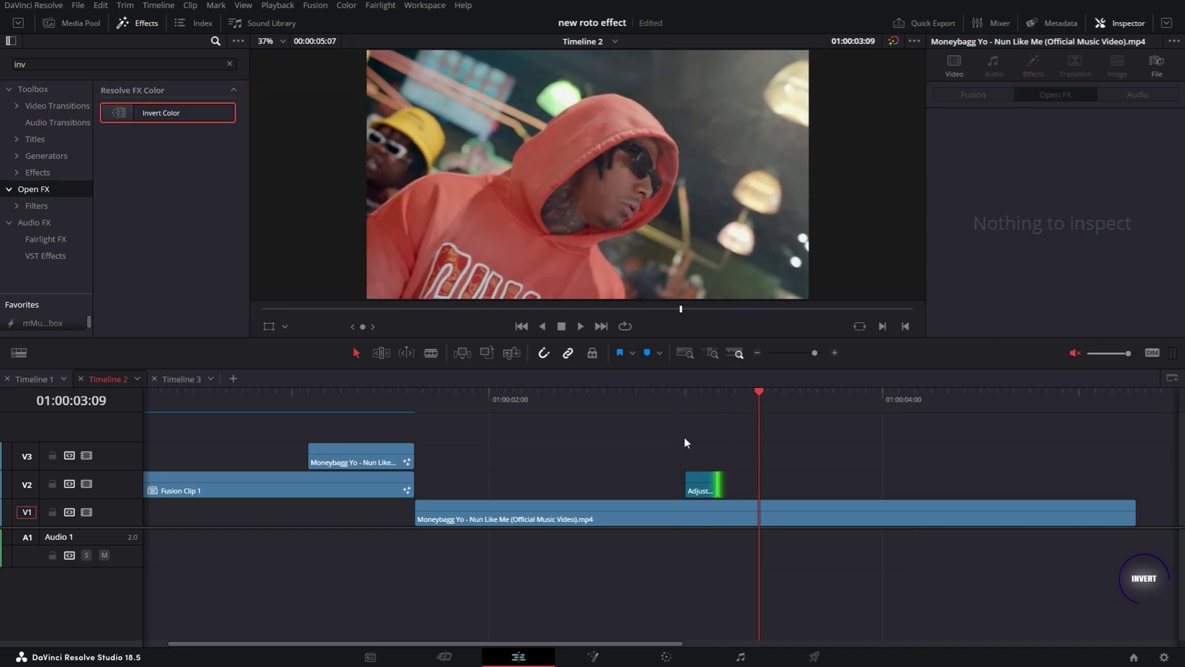
At the Adjustment Clip's start, try different Invert Color channel combinations, leaving Invert Red off and Invert Green and Invert Blue on
click(697, 492)
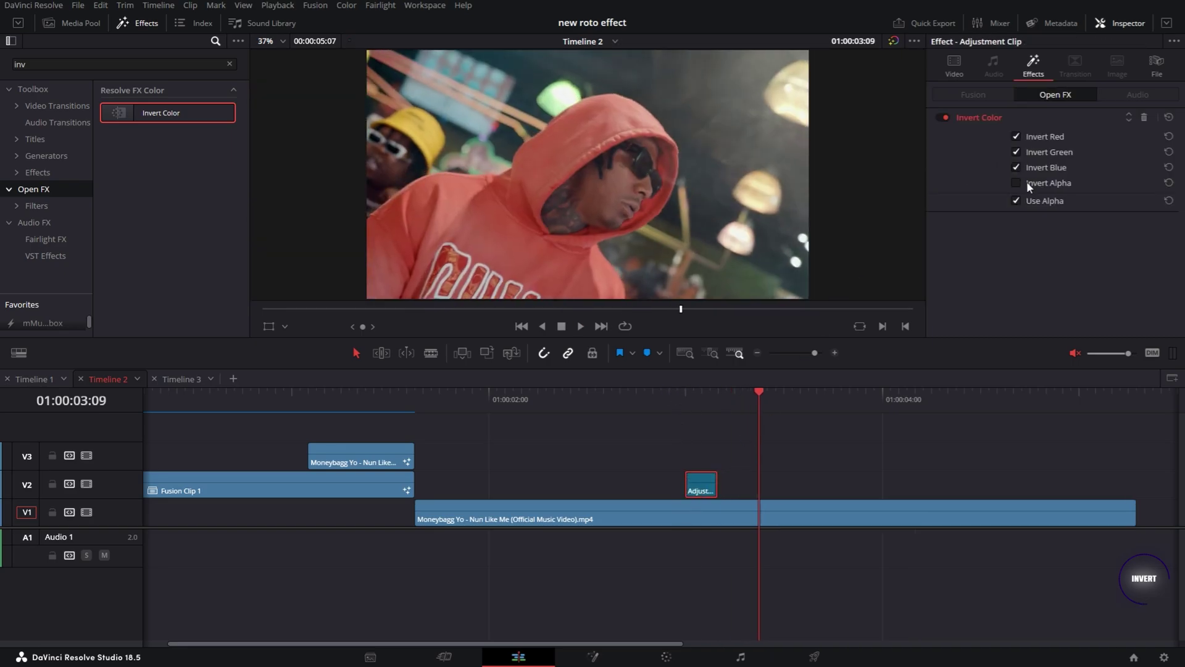
drag(719, 389, 694, 387)
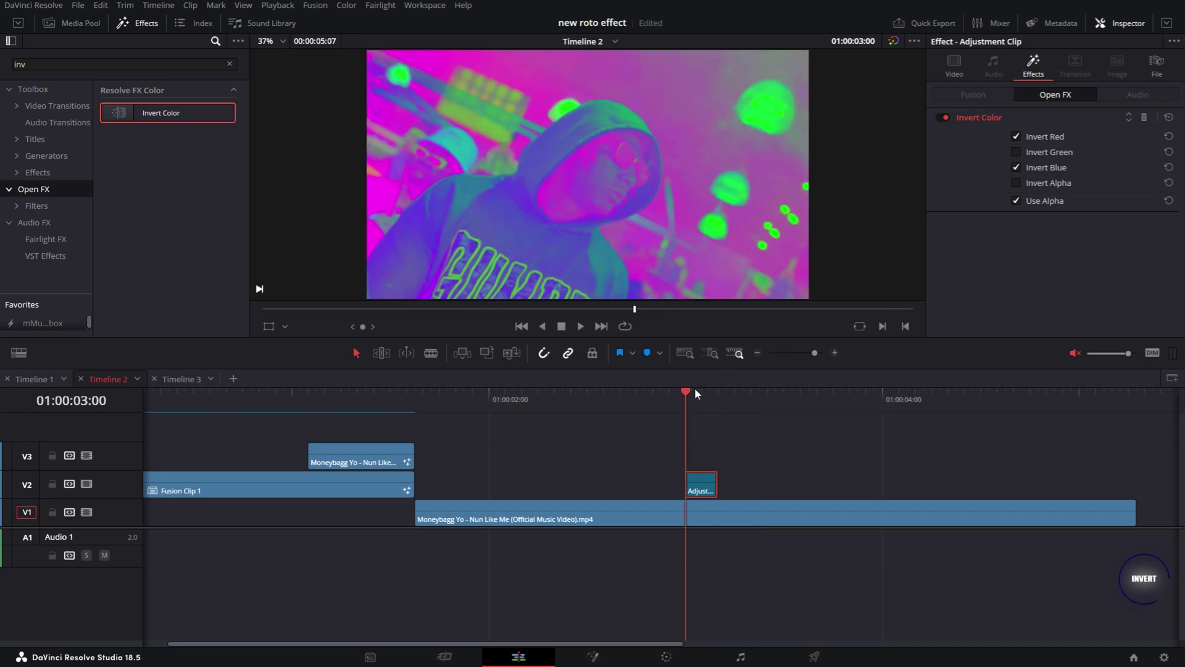
click(1016, 152)
click(1016, 136)
click(1016, 167)
click(1016, 152)
click(1016, 136)
click(1016, 167)
click(1016, 152)
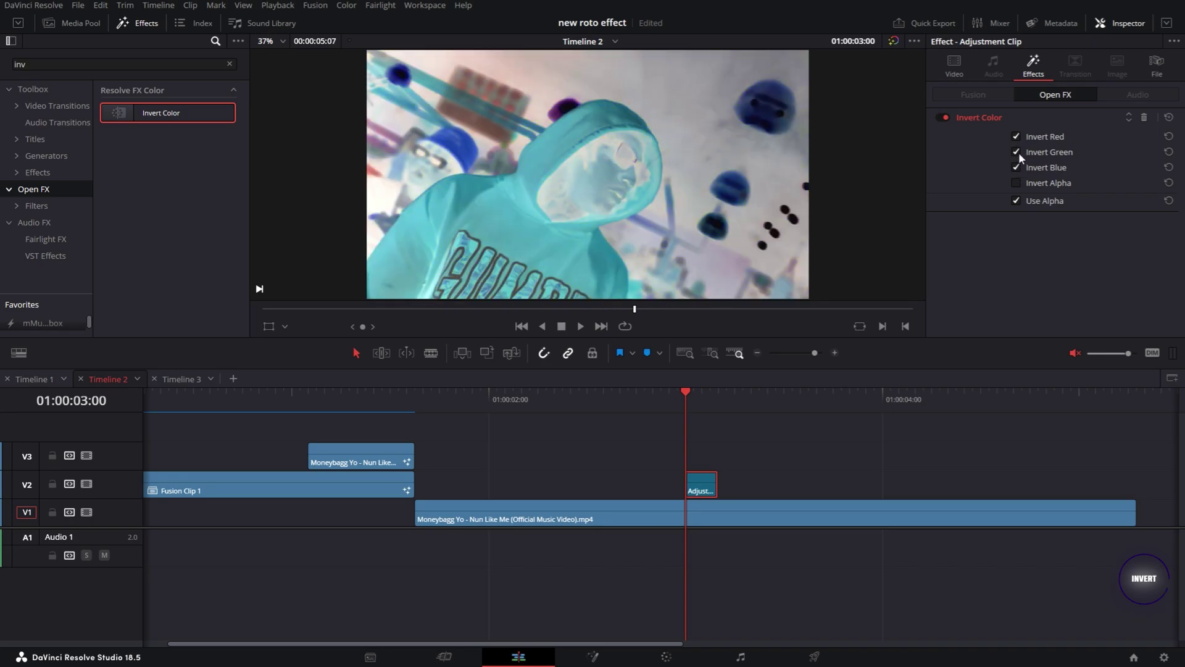
click(1016, 152)
click(1016, 136)
click(1016, 152)
click(1016, 152)
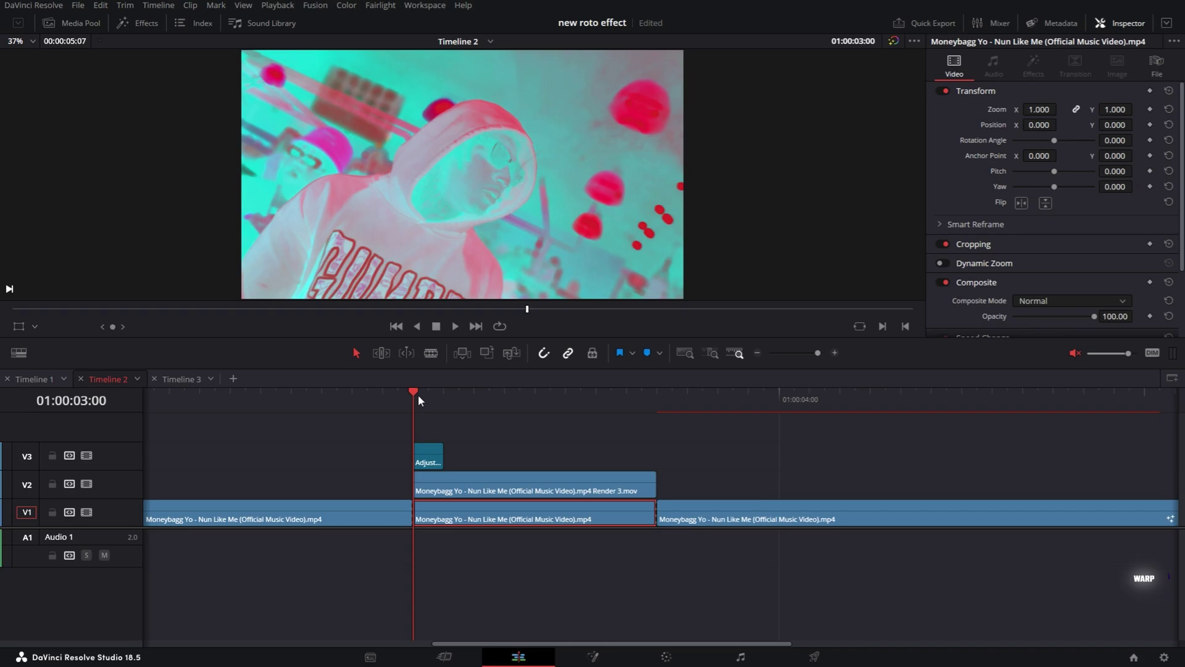
Review the section below the Adjustment Clip and open the V1 video segment beneath the Render 3 cutout in Fusion
drag(415, 391, 443, 393)
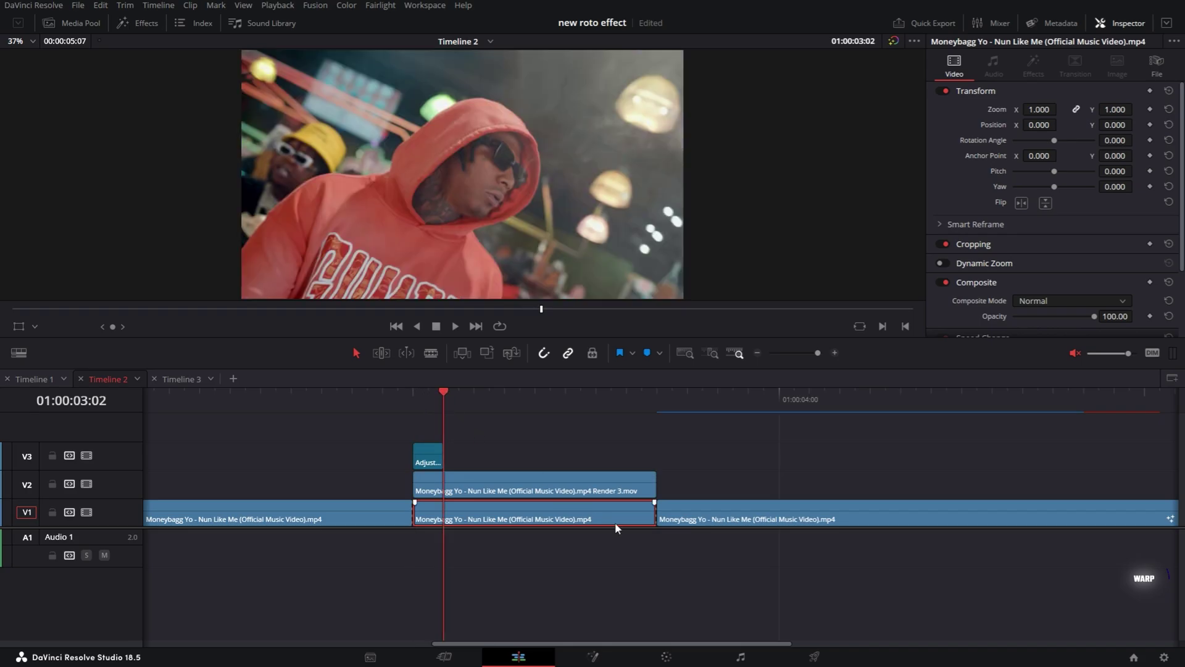
click(516, 485)
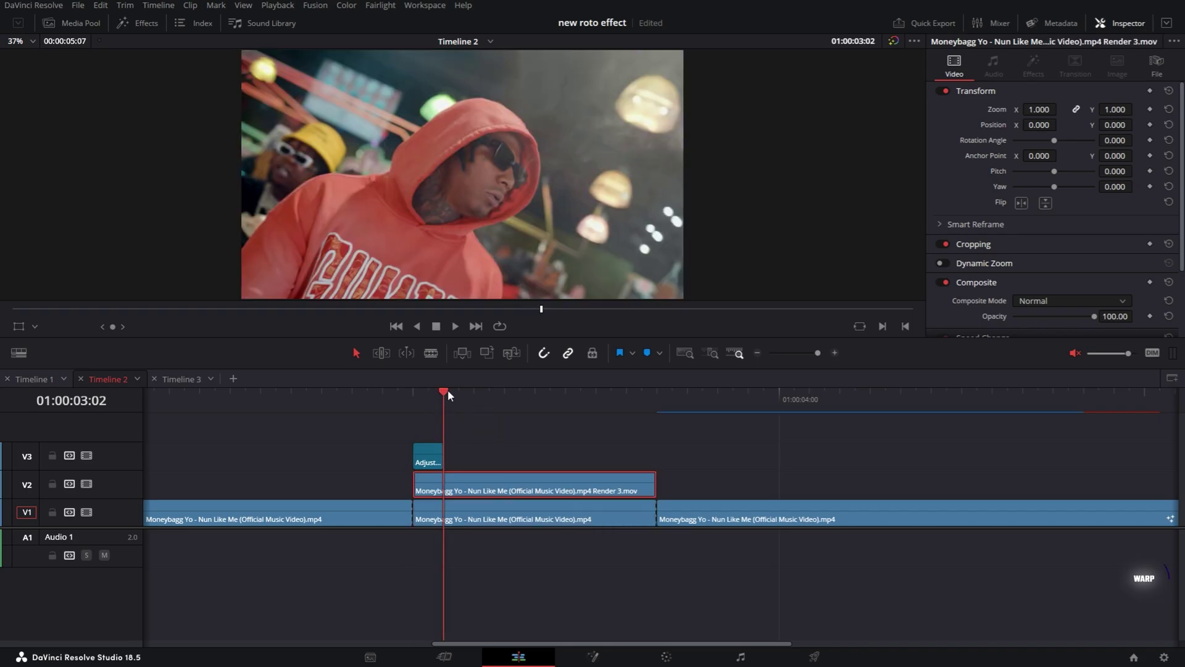
drag(446, 390, 505, 393)
click(537, 519)
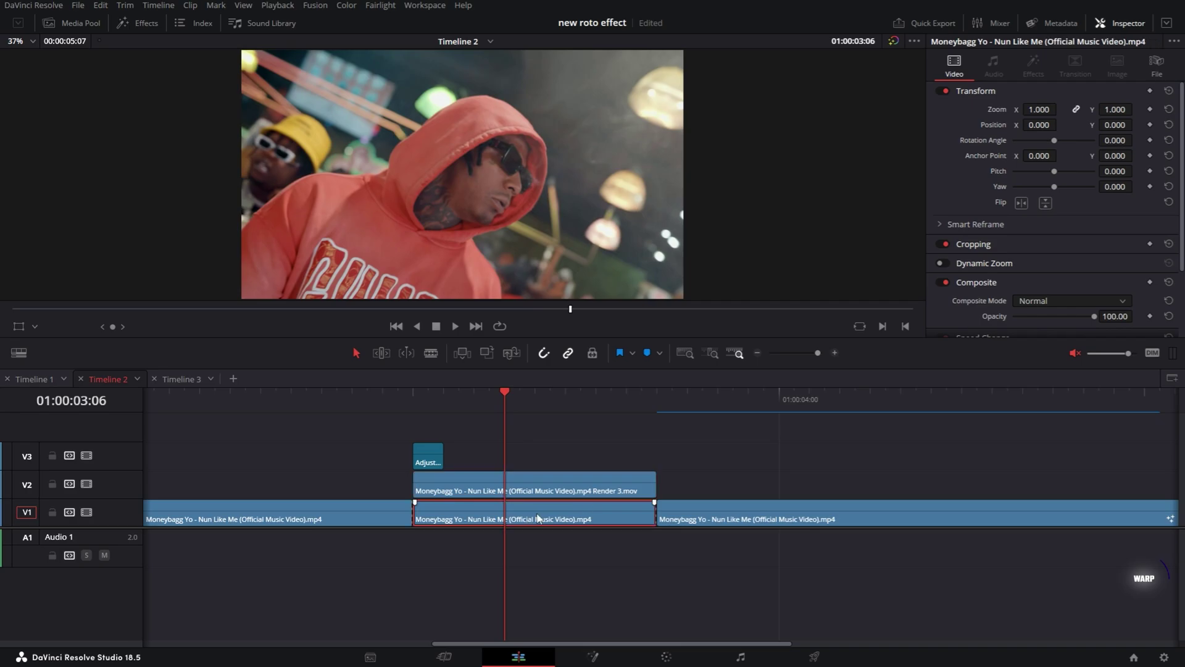
right_click(531, 519)
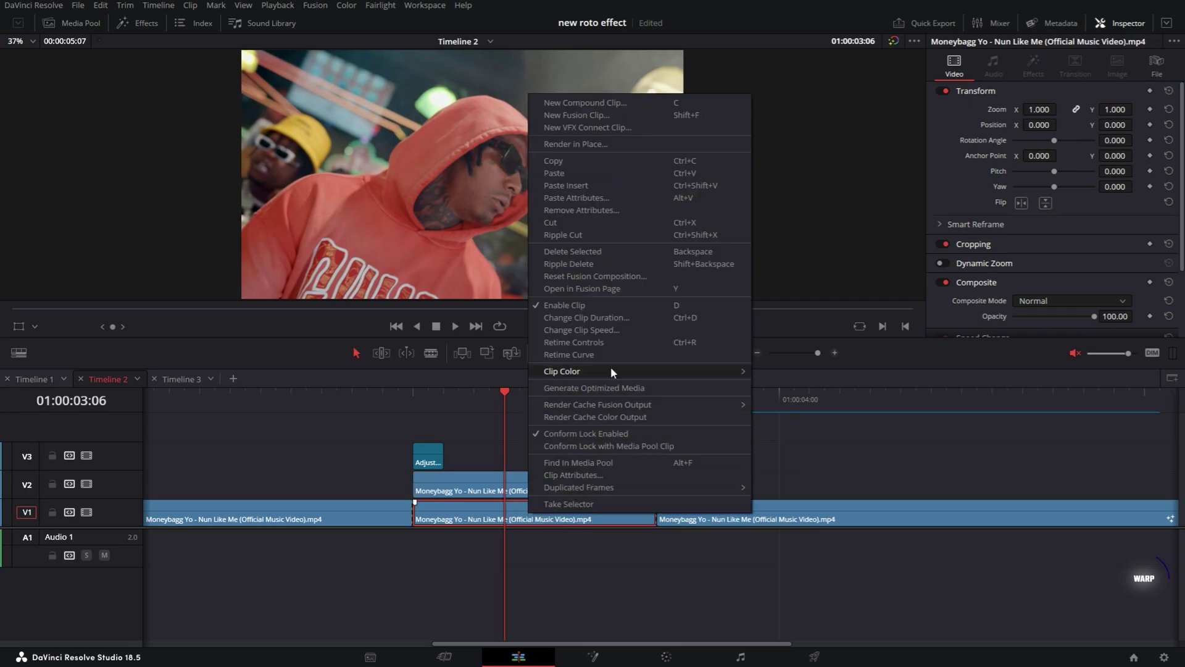
click(593, 289)
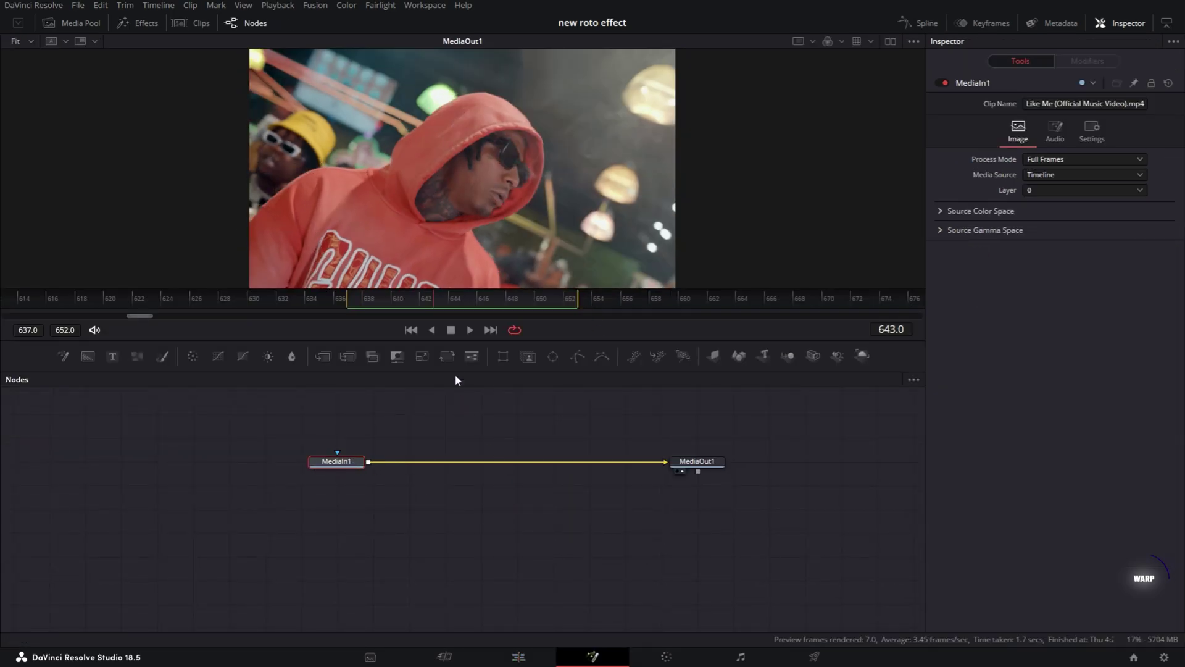
Add a Transform node after MediaIn1 and set its Edges to Mirror
click(448, 355)
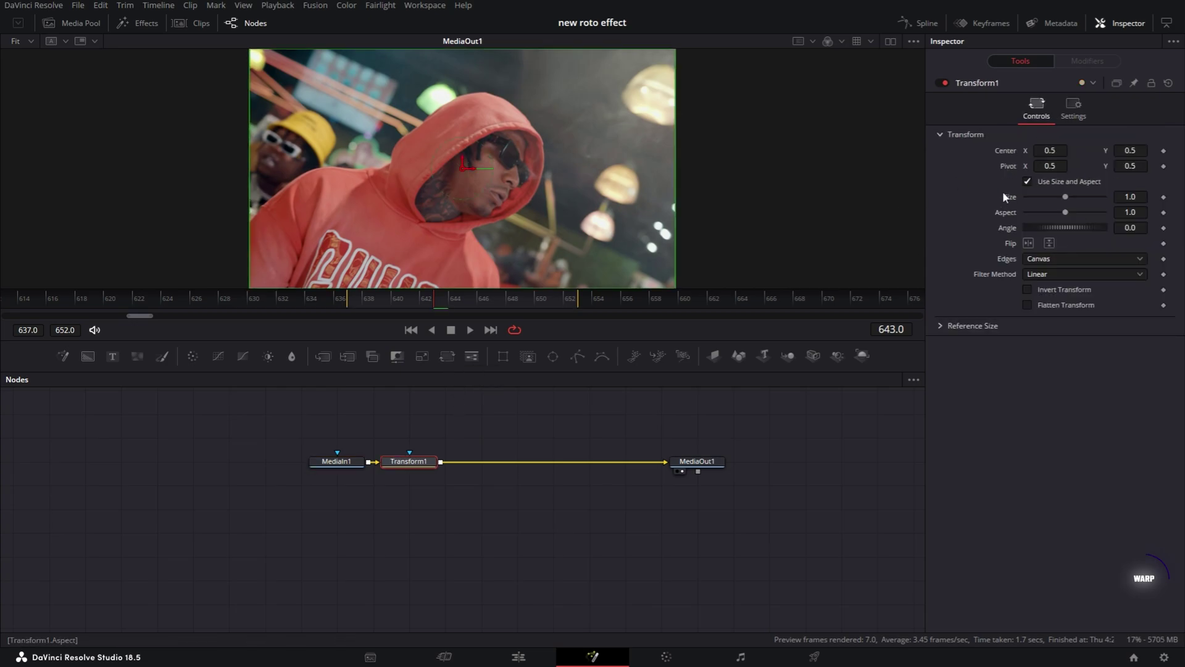
click(1071, 258)
click(1059, 310)
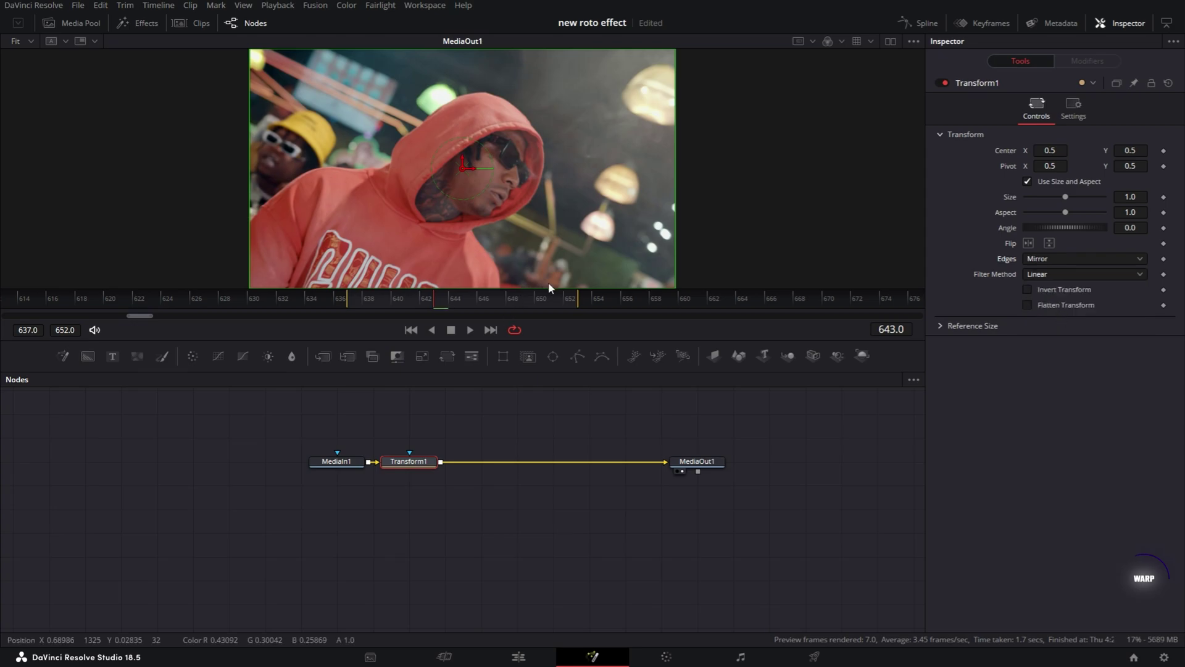
Keyframe the Transform's Center at X 0.5 on frame 652 and at X -4.697 on frame 637
click(564, 298)
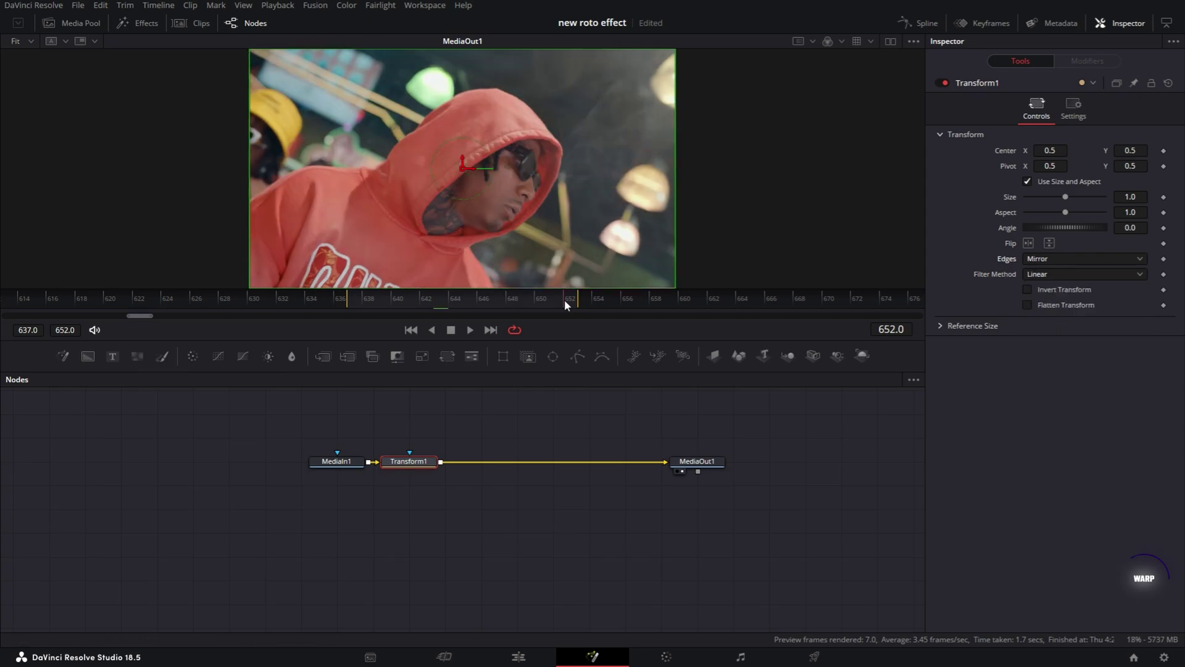
click(1164, 151)
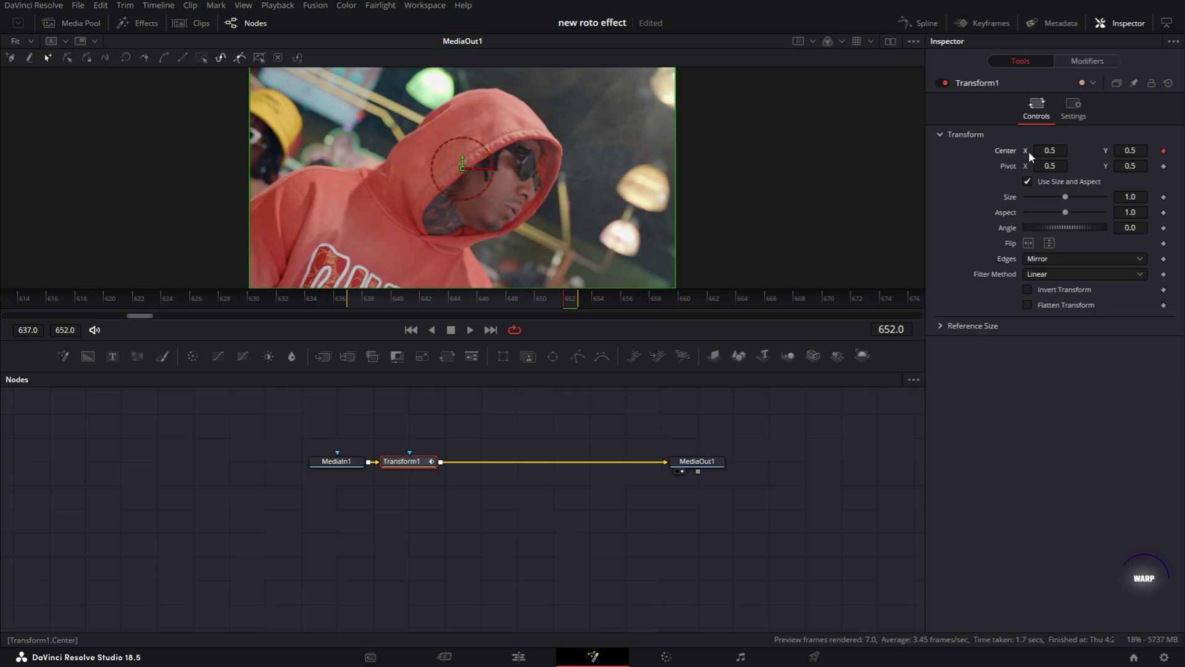
click(352, 302)
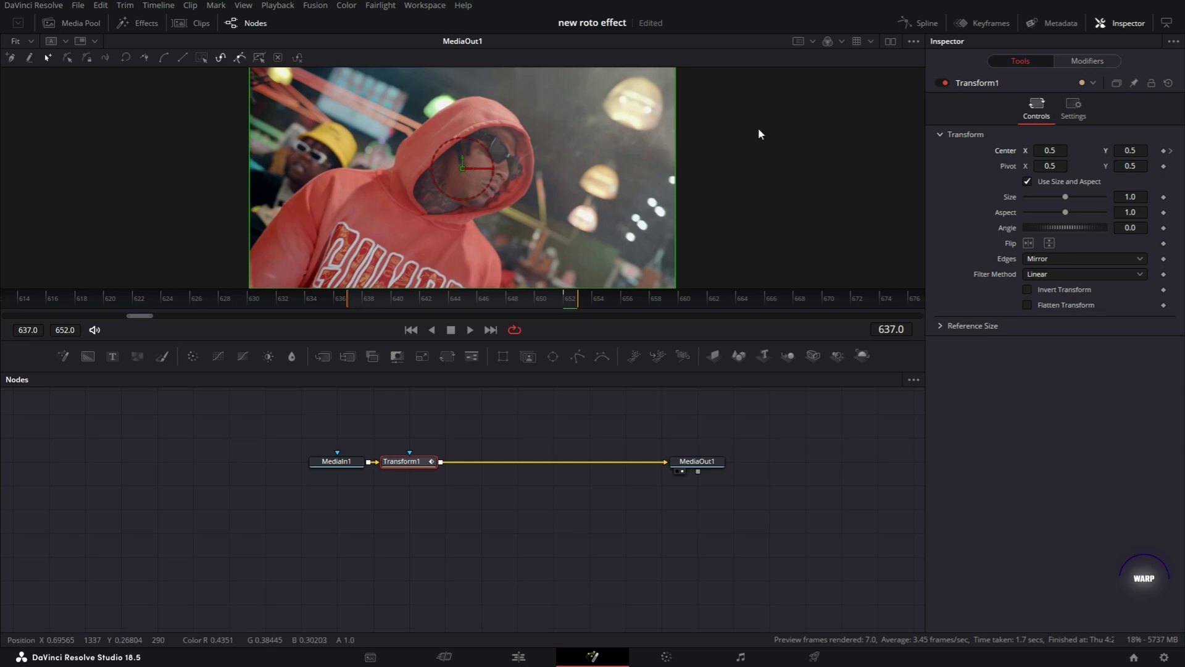
click(1050, 151)
text(-0.025)
key(Return)
drag(239, 168, 180, 67)
drag(1049, 151, 1063, 155)
Play back the sideways warp, enable Motion Blur on the Transform node, and preview the blurred movement
key(space)
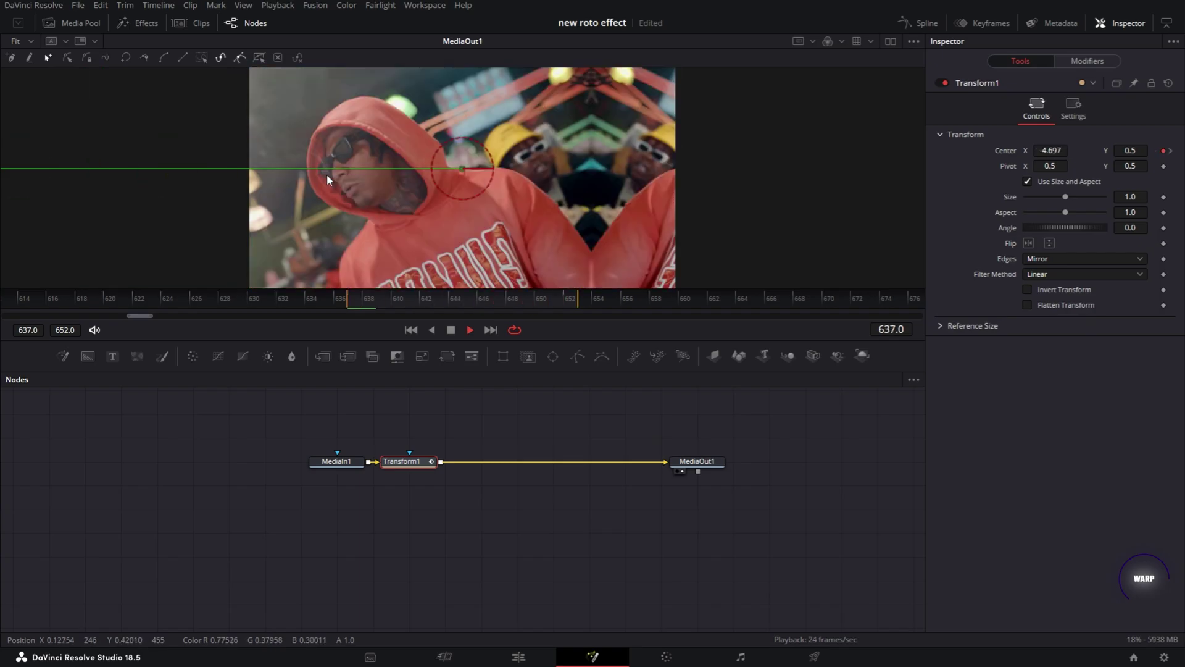
key(space)
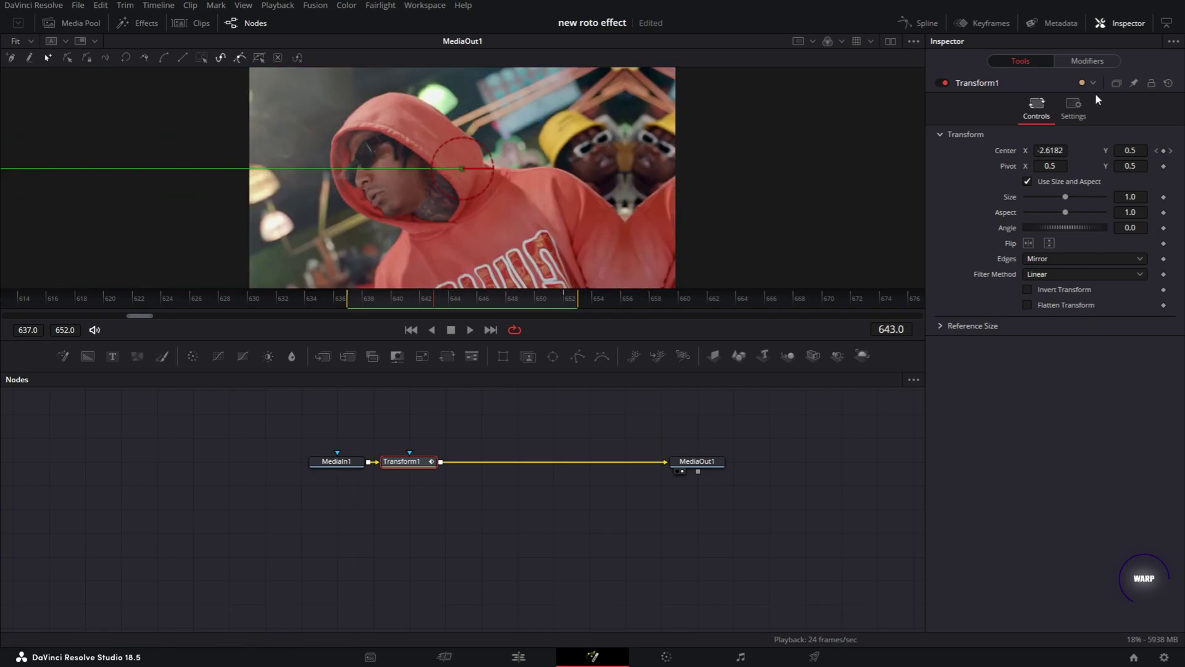
click(1087, 106)
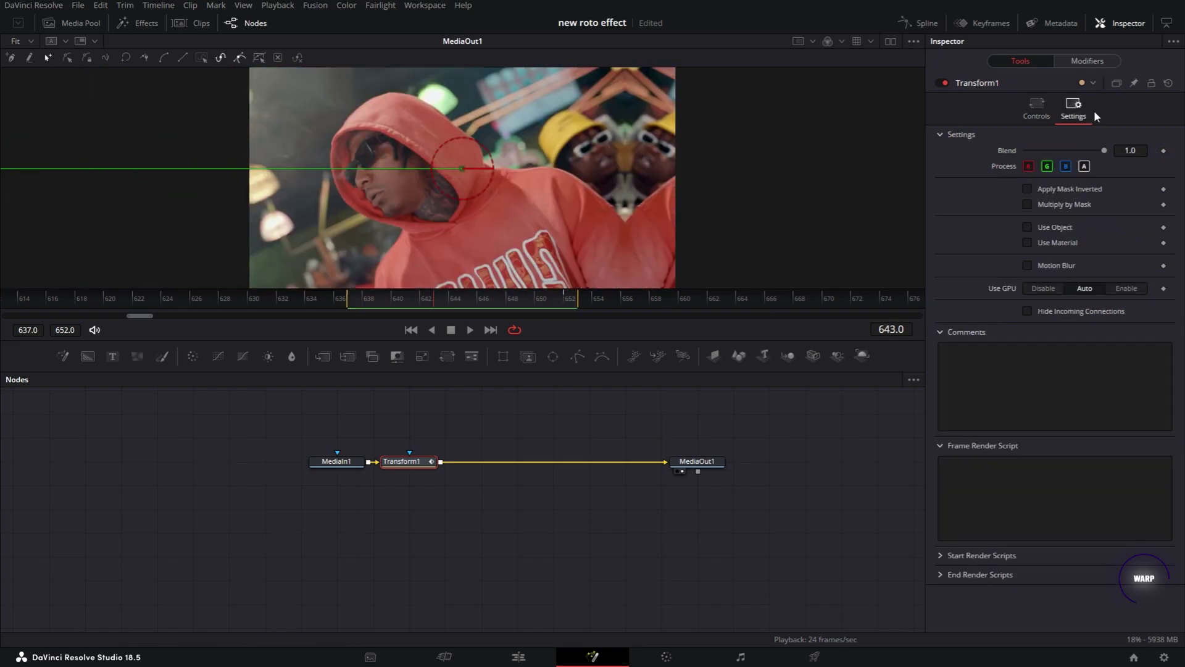
click(1027, 265)
key(space)
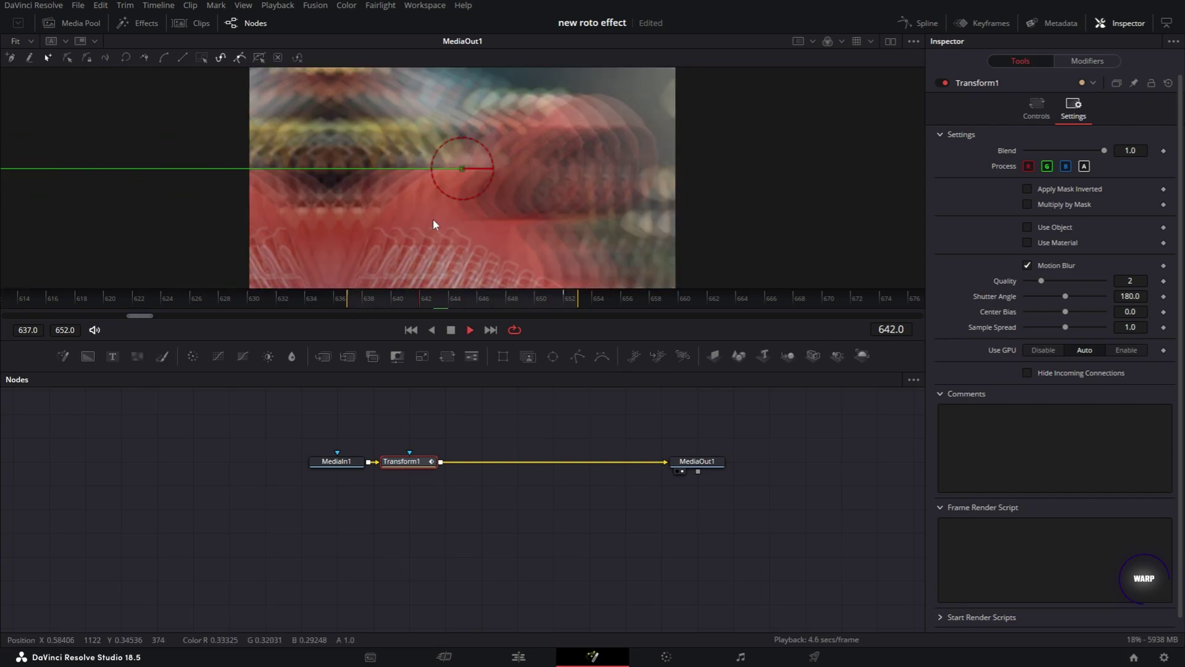
key(space)
Smooth the Transform's Center displacement curve across all its keyframes and scrub through the warp in the edit timeline
click(926, 24)
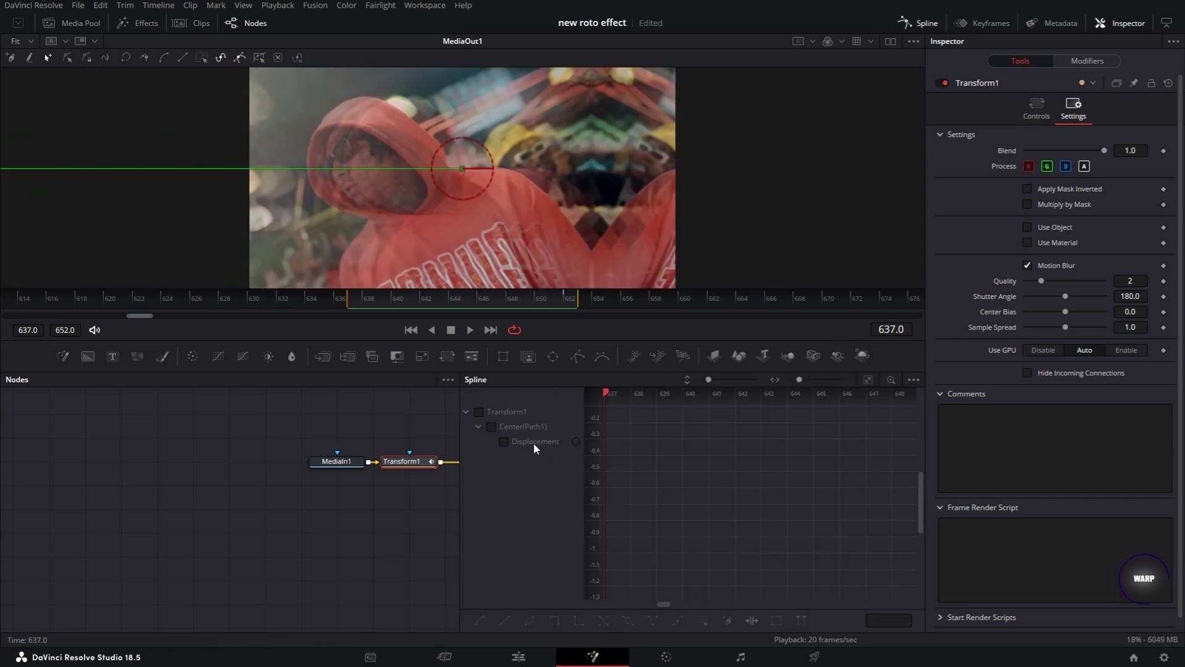
click(479, 413)
click(703, 622)
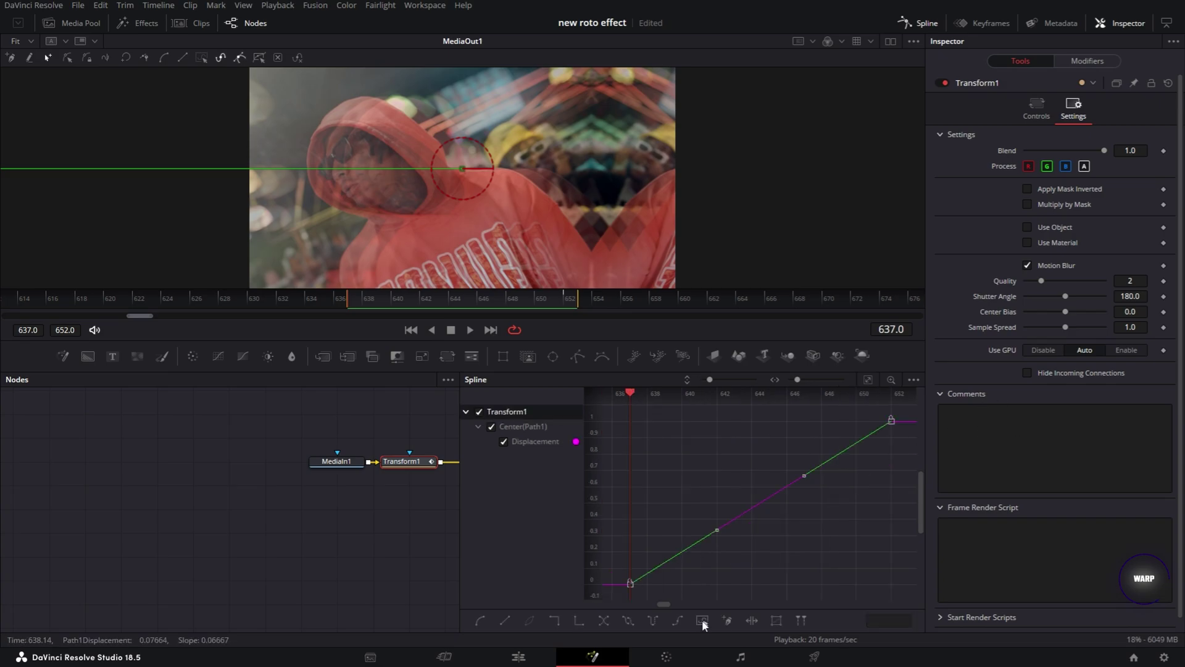
key(s)
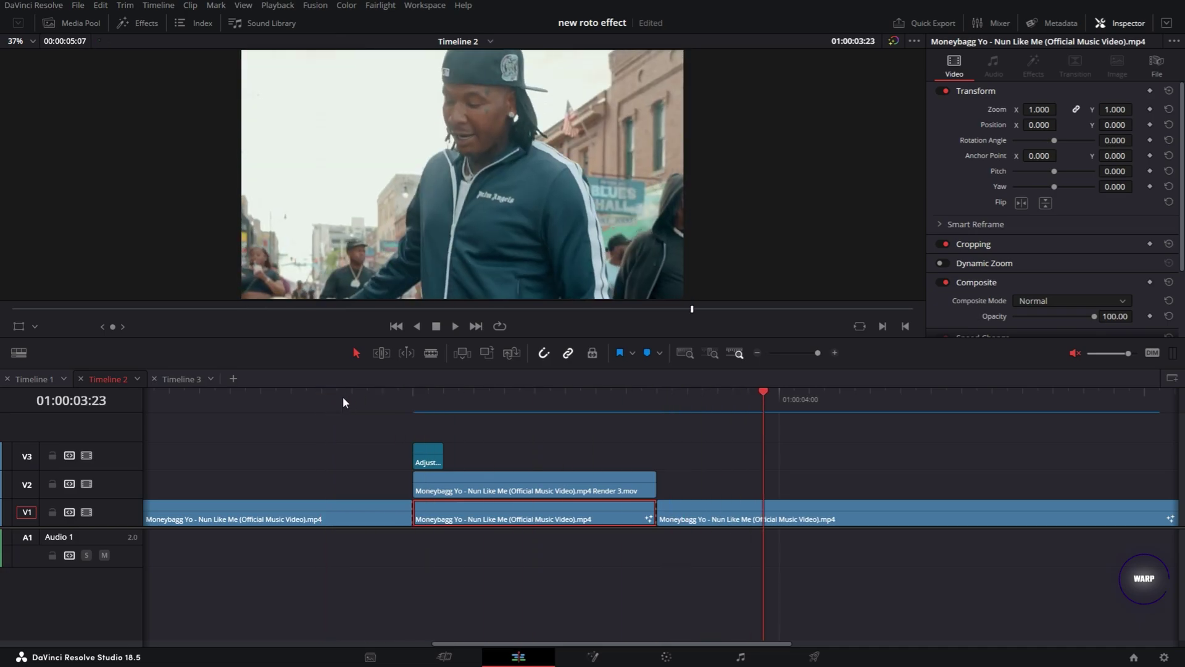
drag(344, 402, 582, 389)
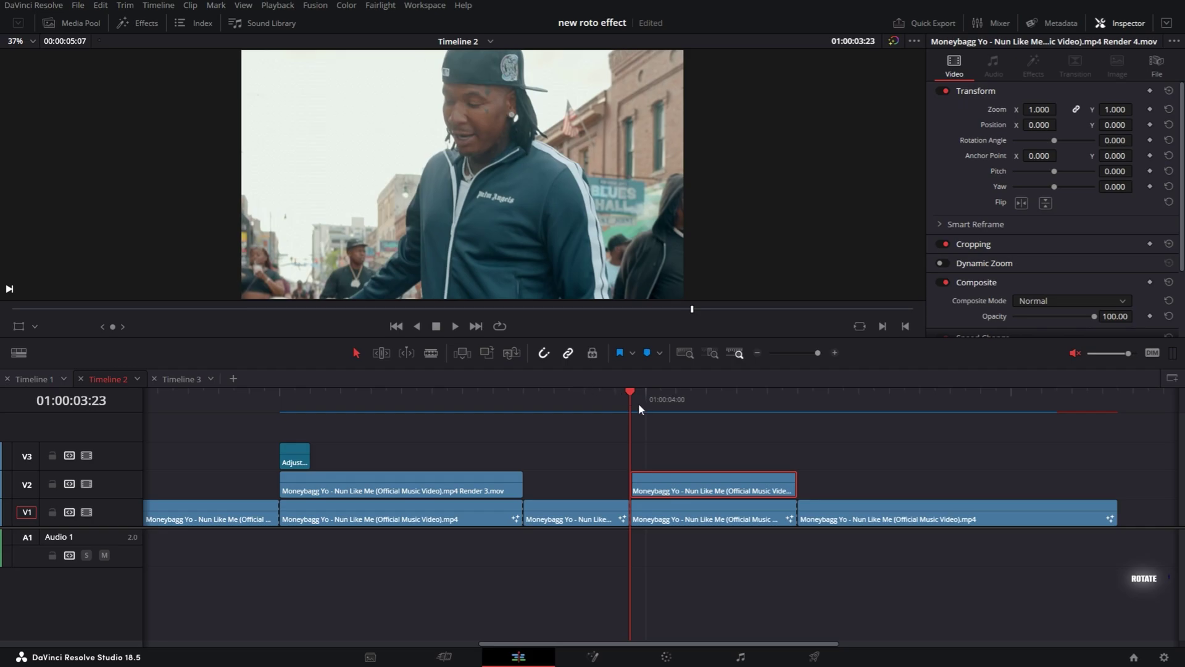
Scrub through the segment starting at 01:00:03:23 and open its V1 background clip in Fusion
drag(628, 395, 707, 388)
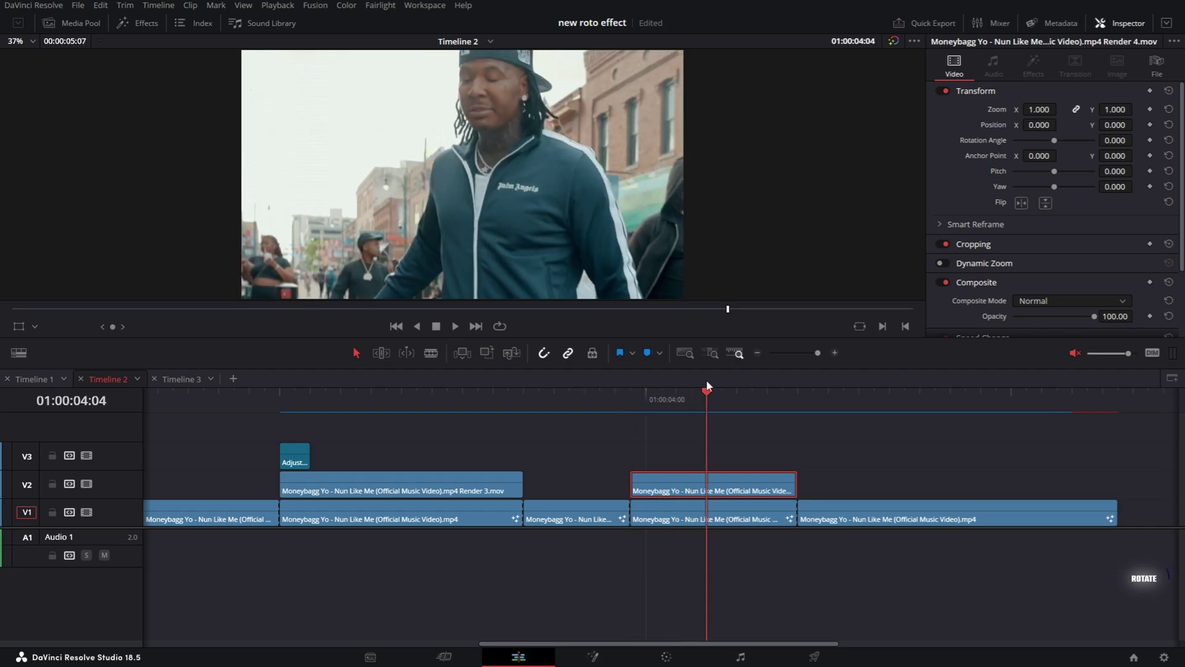
click(663, 518)
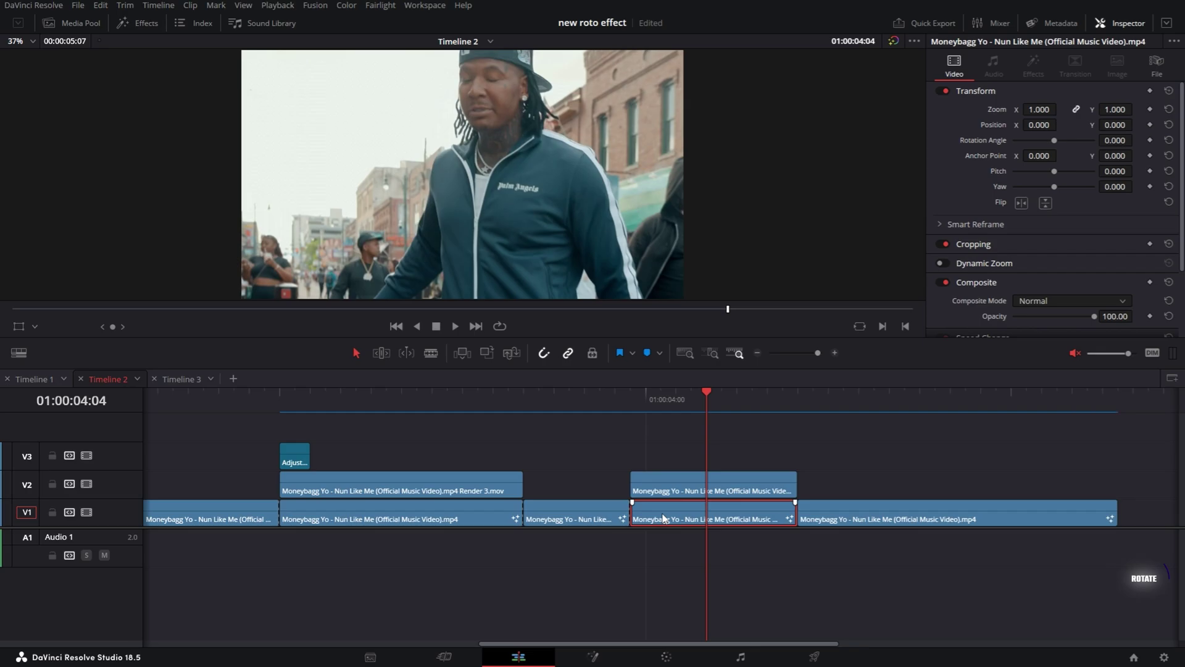
right_click(664, 518)
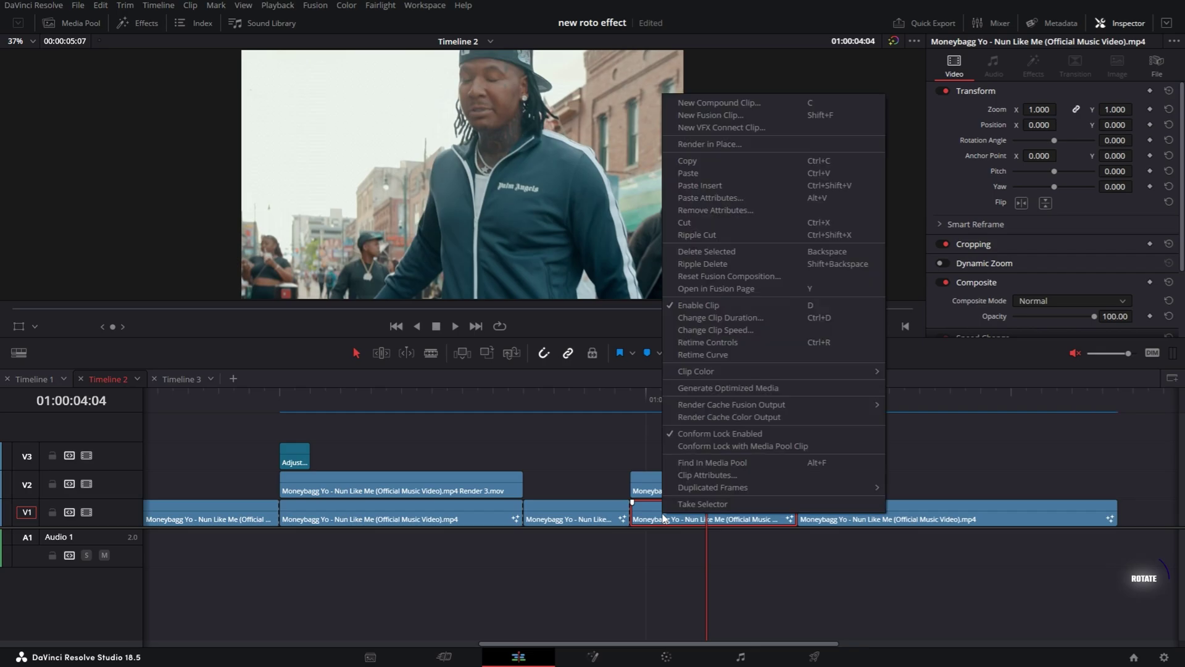
click(711, 288)
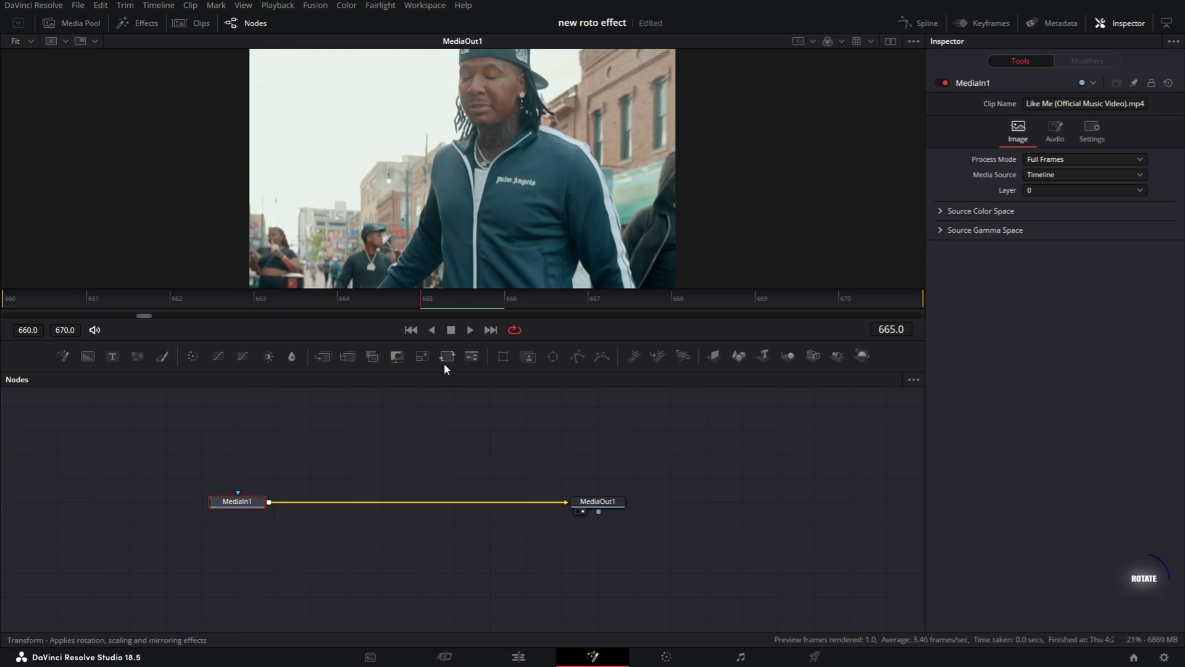
Insert a Transform node between MediaIn1 and MediaOut1, reposition it, and set its Edges to Mirror
click(446, 358)
drag(309, 503, 341, 500)
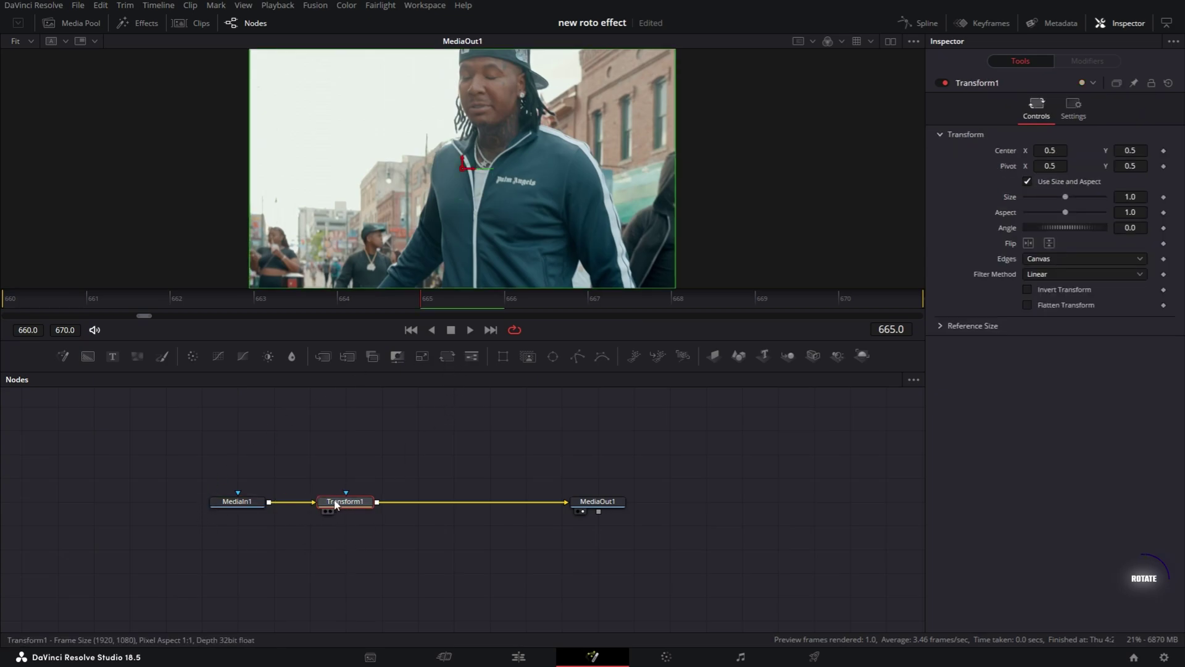
click(1045, 258)
click(1054, 313)
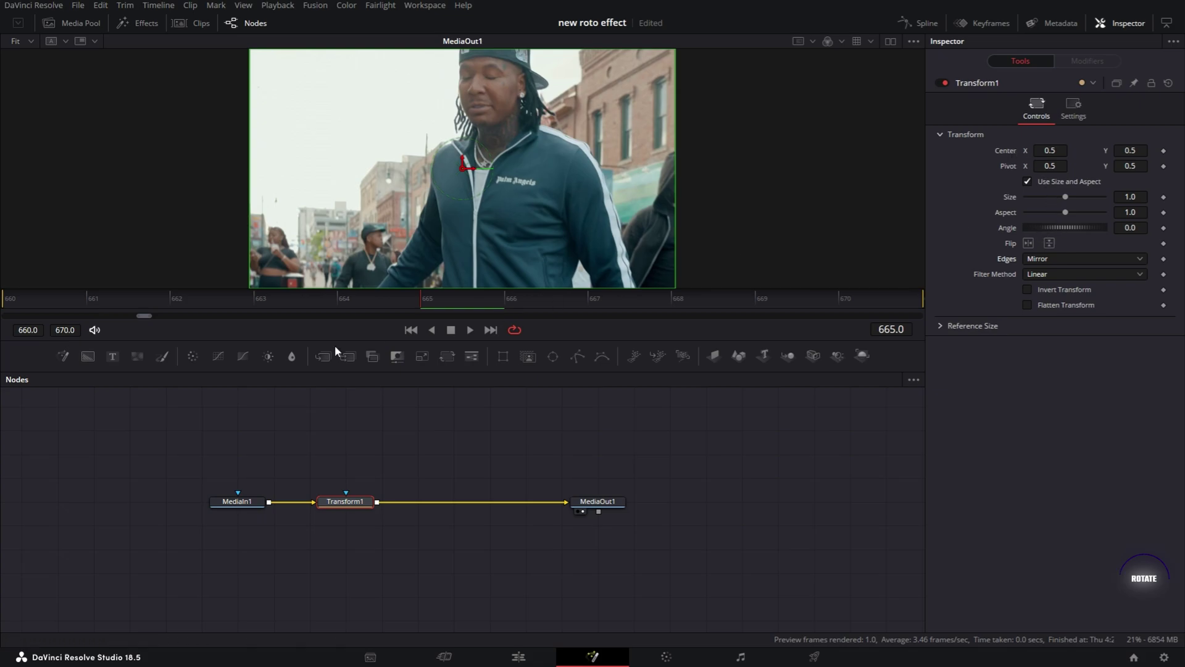
Keyframe the Transform's Angle at 0 on frame 670 and at 360 on frame 660
click(842, 299)
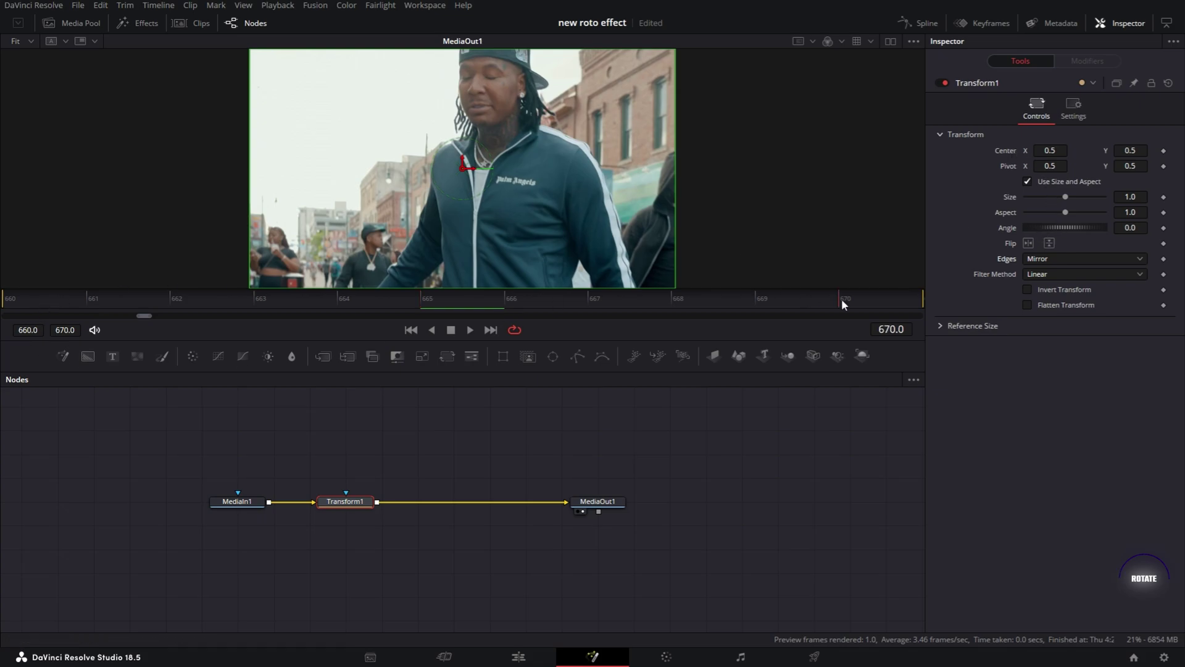
click(1163, 229)
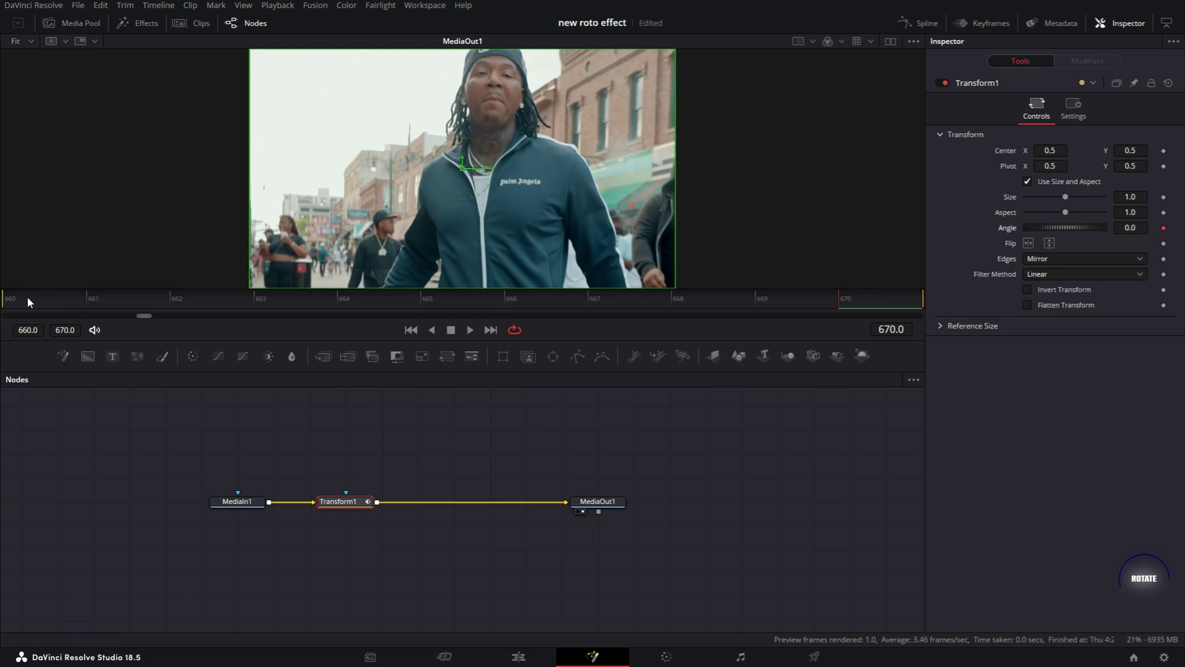
click(9, 303)
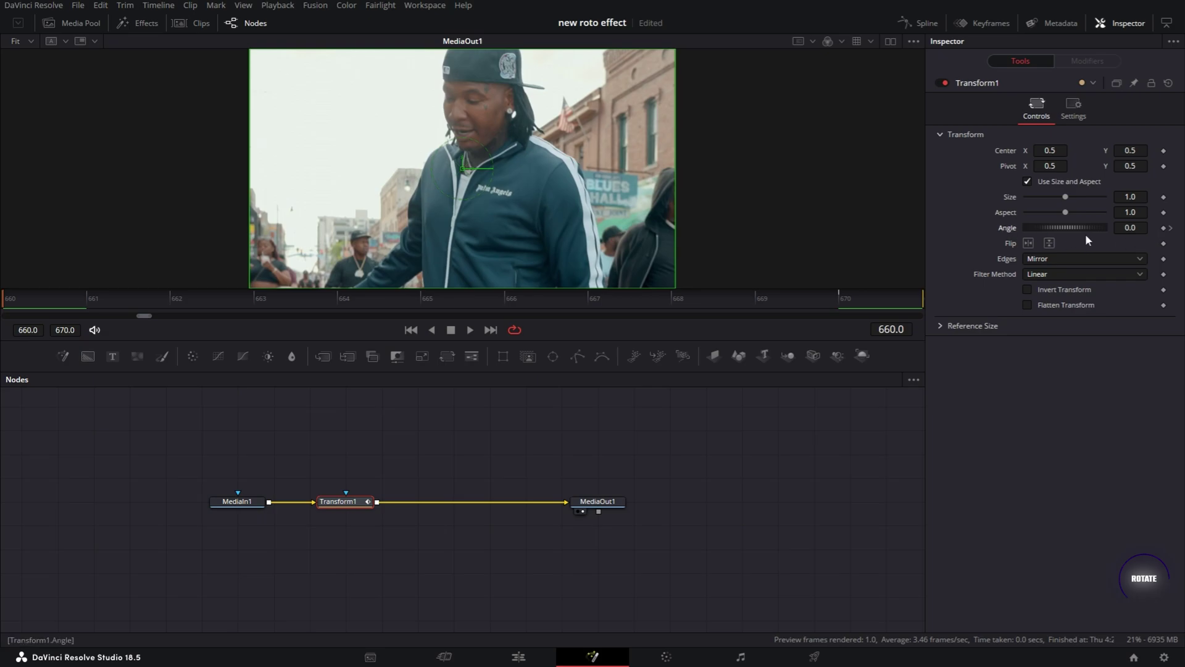
click(1140, 230)
text(360)
key(Return)
Play back the background rotation and enable Motion Blur on the Transform node
key(space)
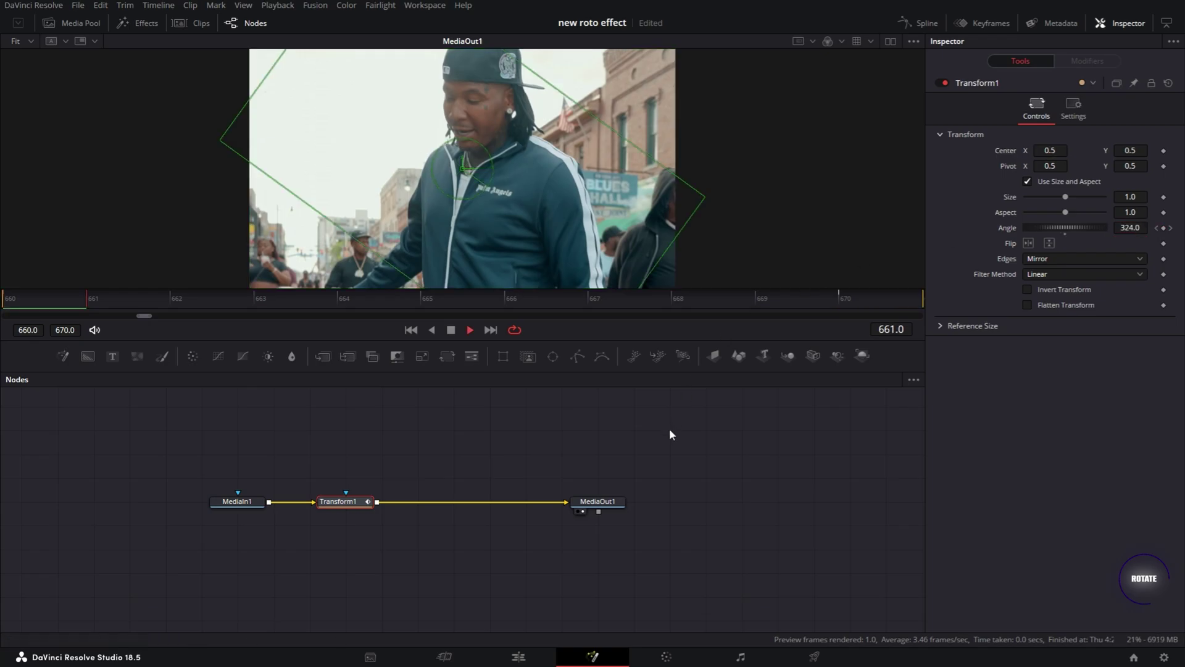
key(space)
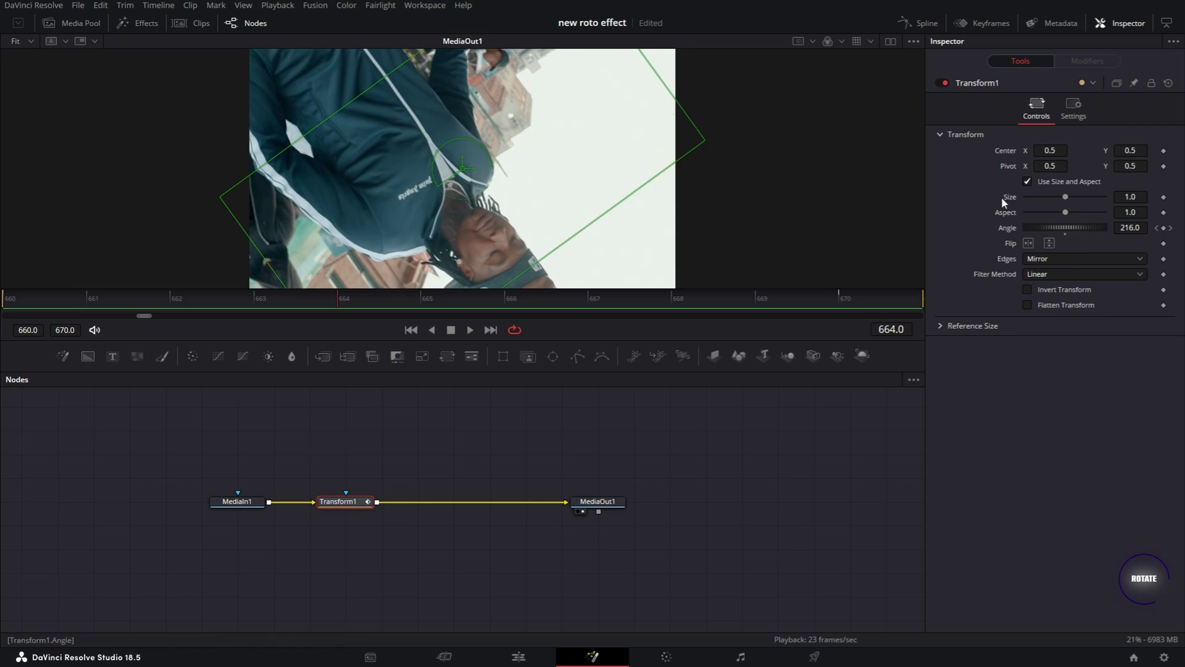
click(1075, 118)
click(1027, 265)
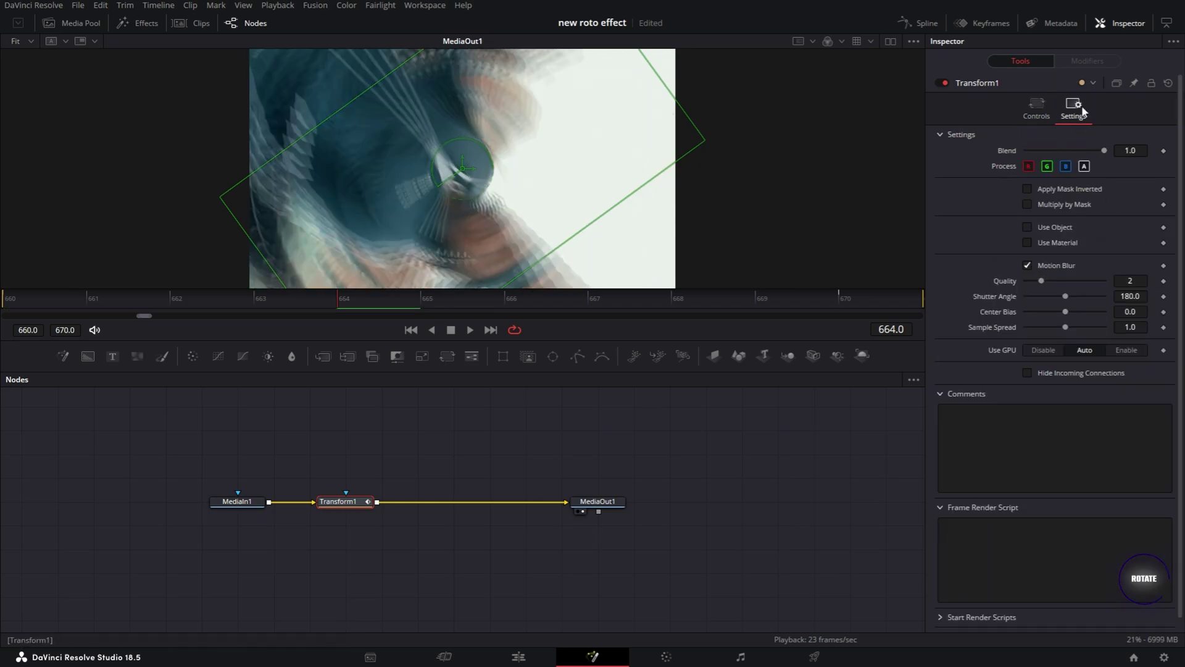
Fit the Transform's Angle curve in the Spline editor, select all its keyframes, and smooth the curve
click(934, 22)
click(492, 416)
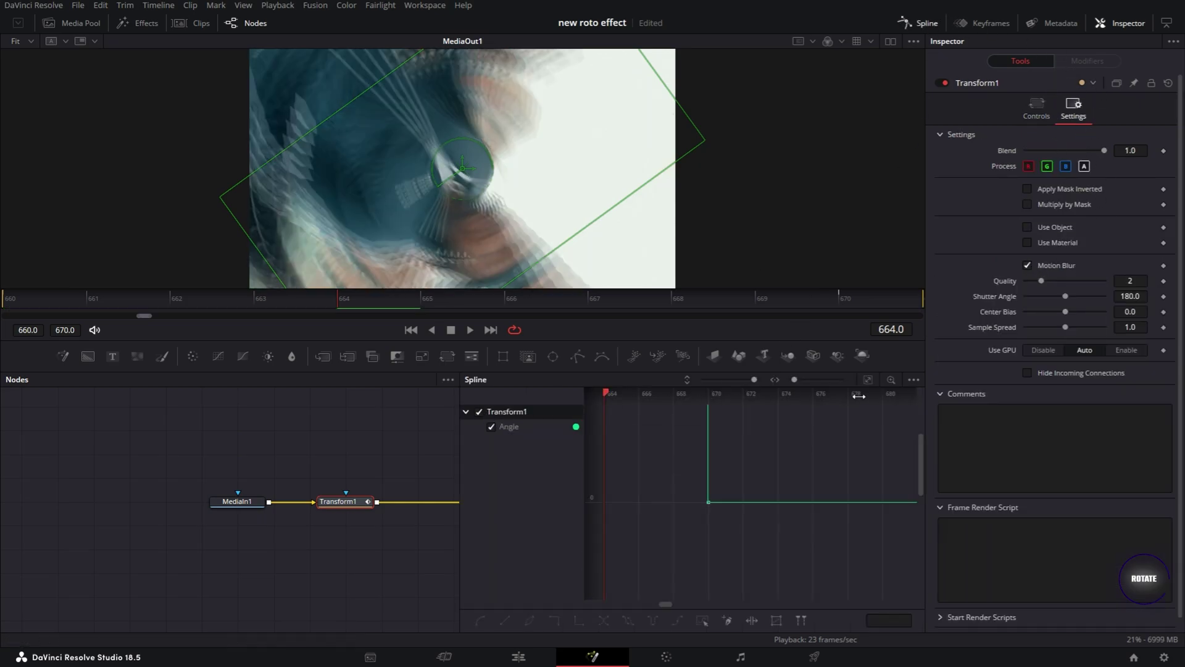
click(870, 380)
click(702, 621)
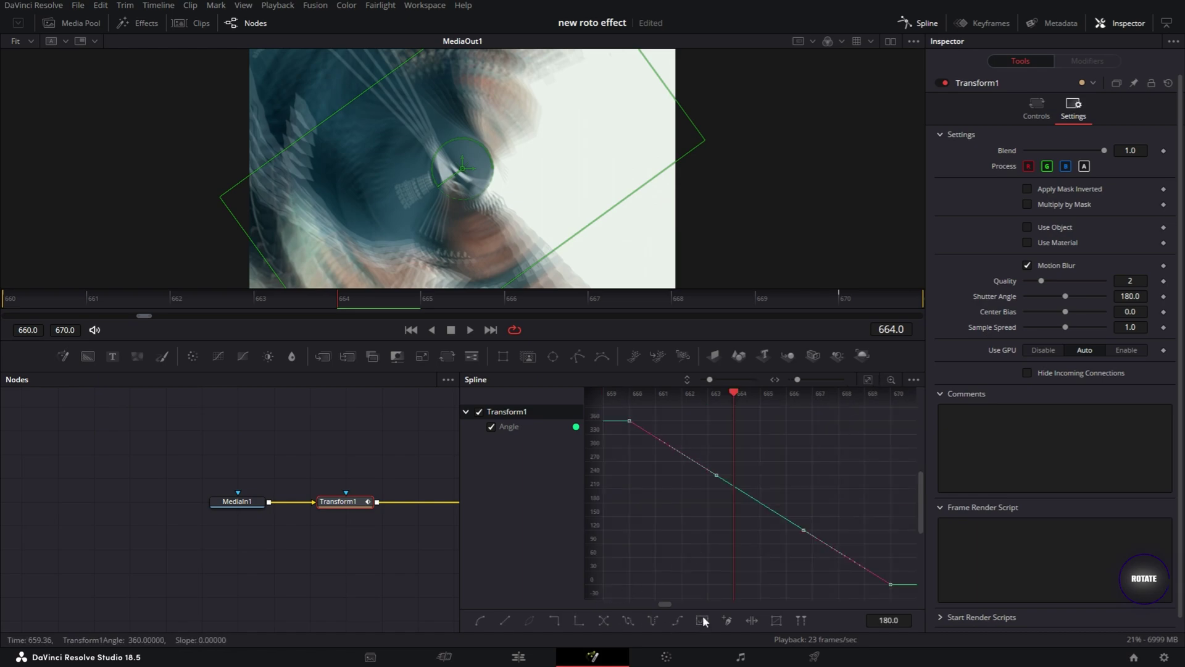
key(shift+s)
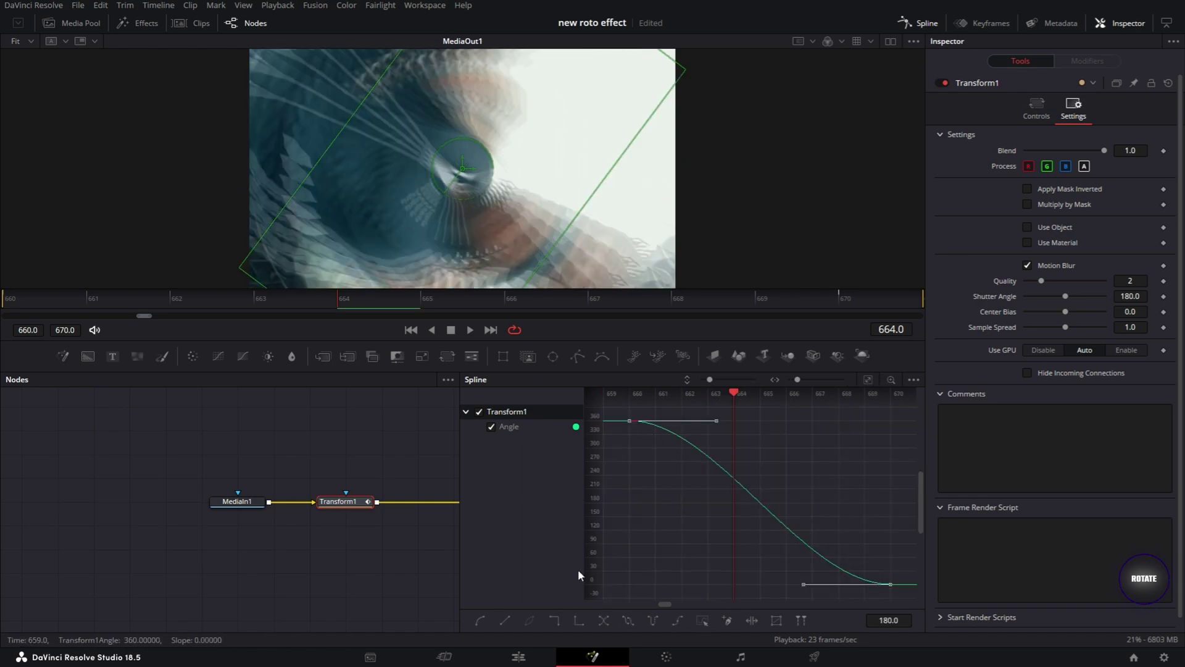